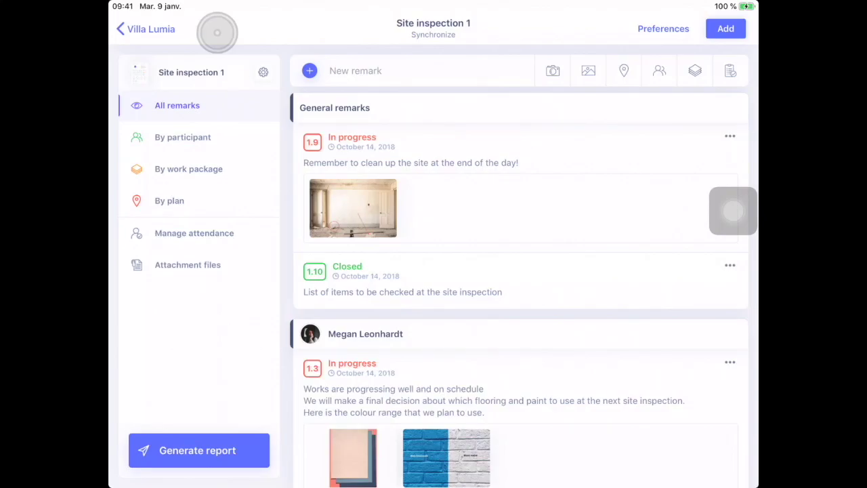
Step: Generate a Site inspection report (full) preview with all parts kept
click(216, 444)
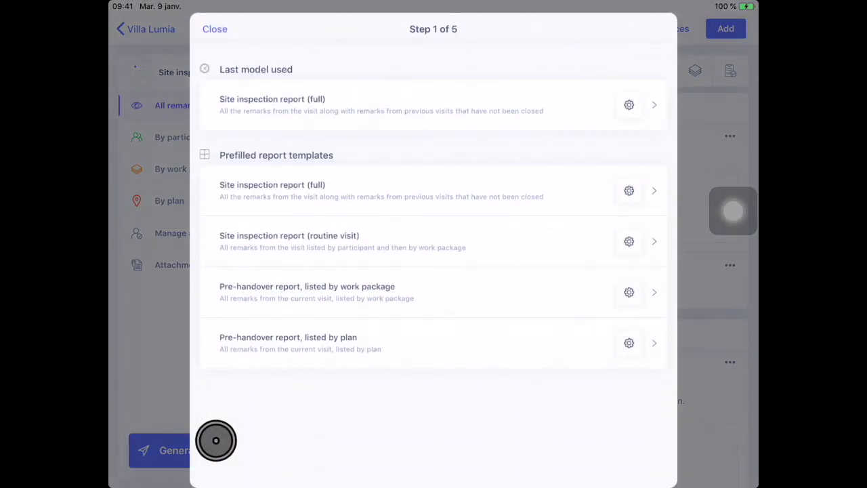
click(537, 102)
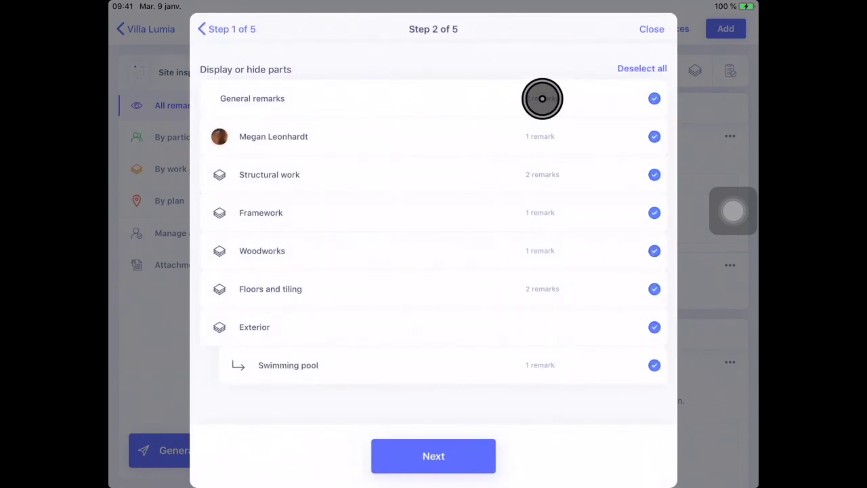
click(466, 455)
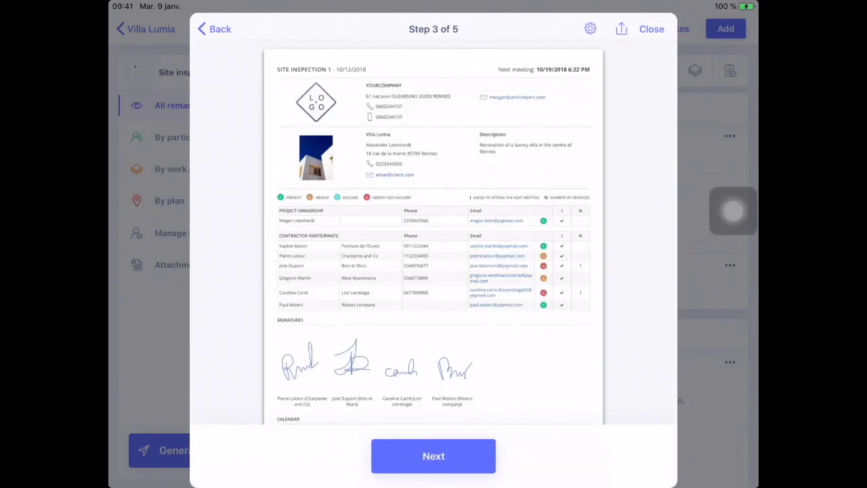
Step: Scroll through all eight preview pages down to the schedule Gantt chart
scroll(433, 237, down, 3)
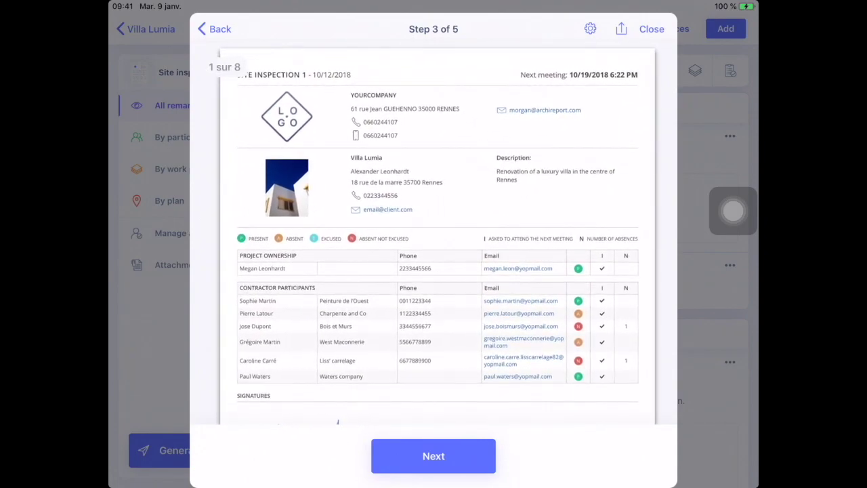
scroll(433, 237, down, 10)
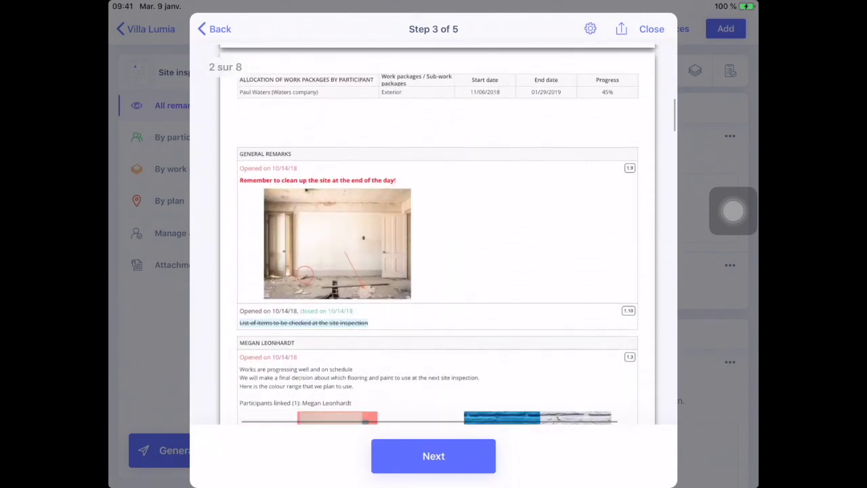
scroll(434, 237, down, 10)
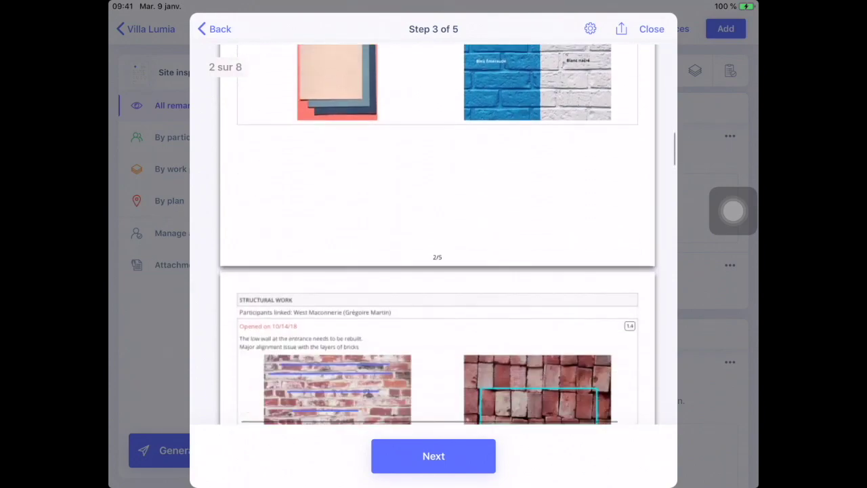
scroll(434, 238, down, 2)
scroll(433, 238, down, 5)
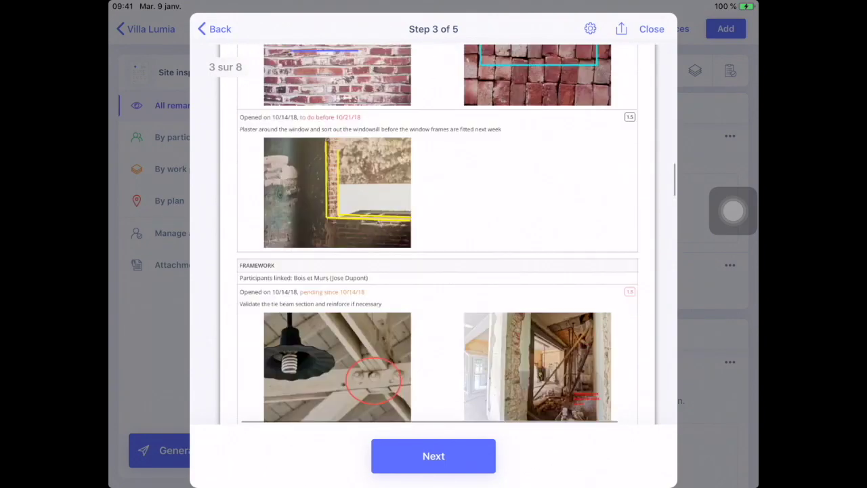
scroll(437, 234, down, 2)
scroll(437, 234, down, 4)
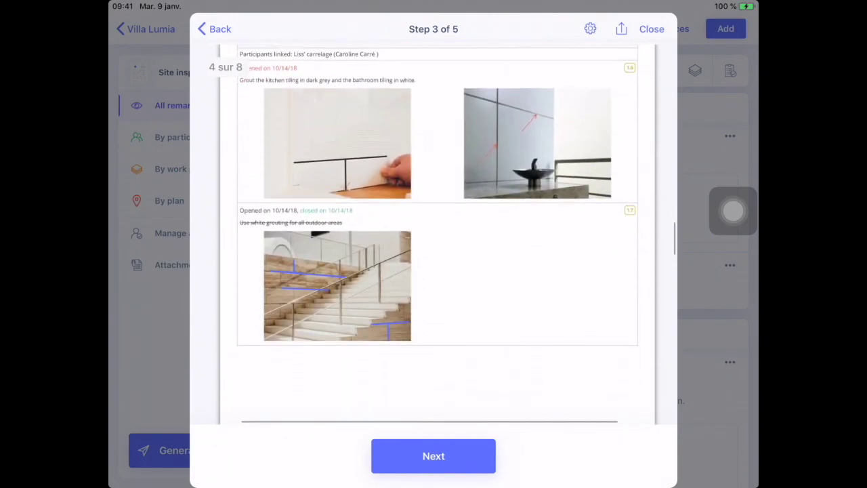
scroll(434, 237, down, 5)
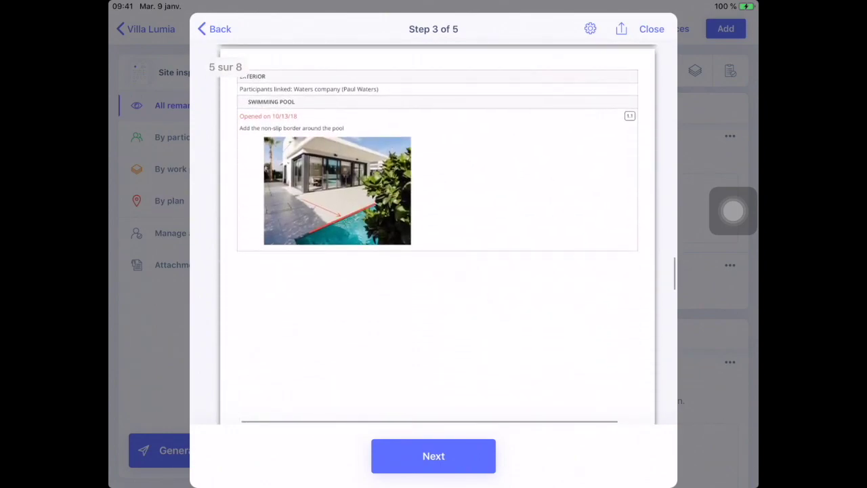
scroll(433, 237, down, 5)
scroll(433, 238, down, 5)
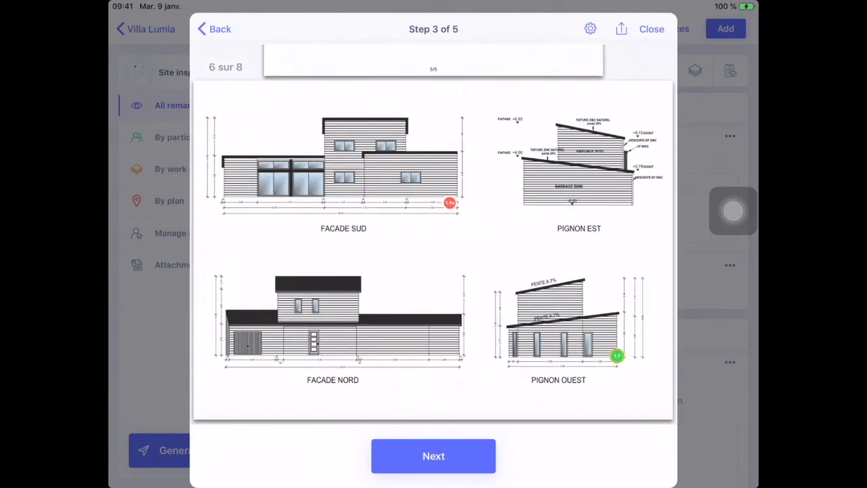
scroll(434, 237, down, 3)
scroll(426, 170, down, 5)
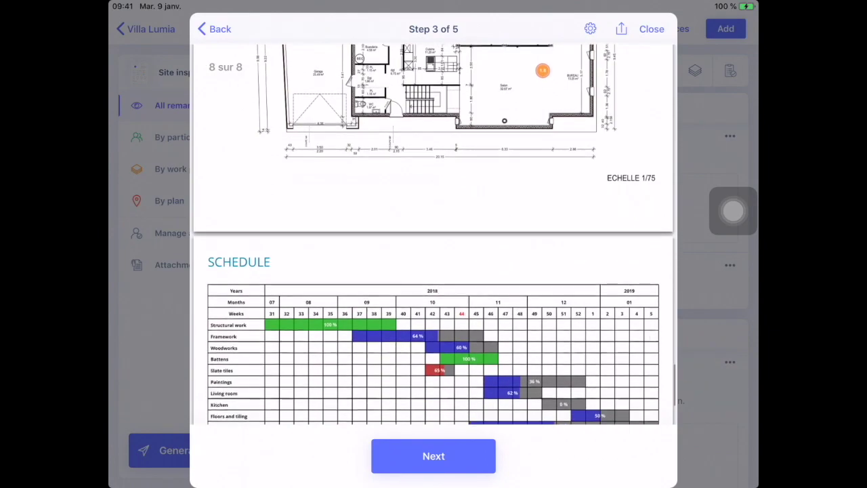
scroll(427, 170, down, 1)
Step: Deselect all visit participants as report recipients
click(465, 456)
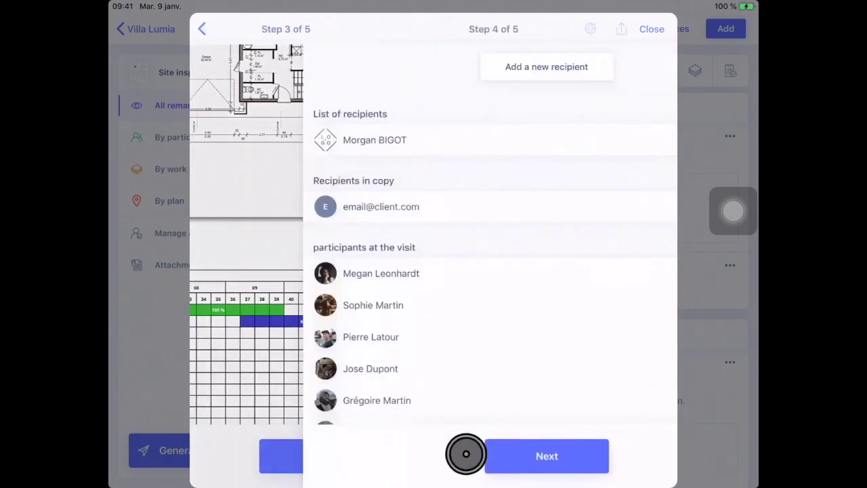
click(648, 245)
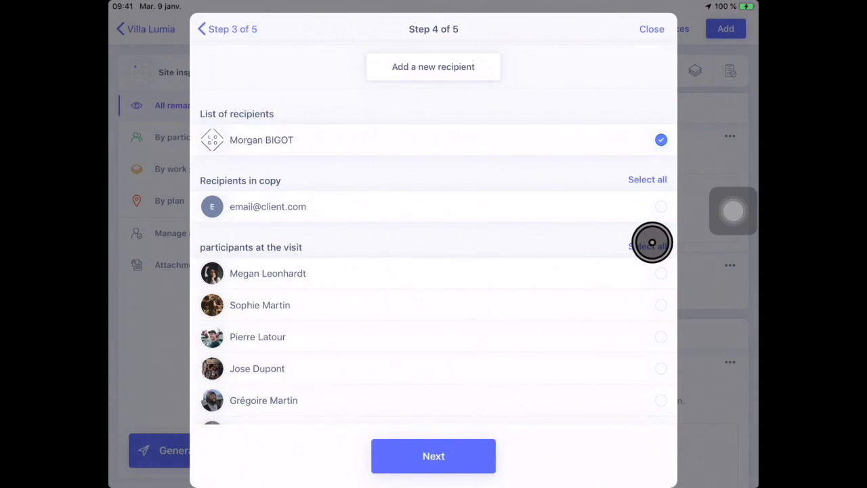
click(459, 455)
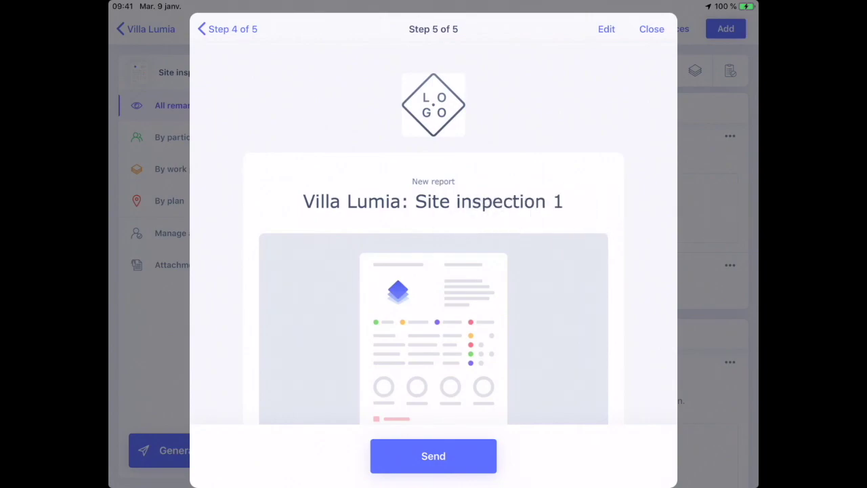
Step: Review the Villa Lumia: Site inspection 1 email preview and send it
scroll(555, 205, down, 5)
scroll(427, 169, up, 5)
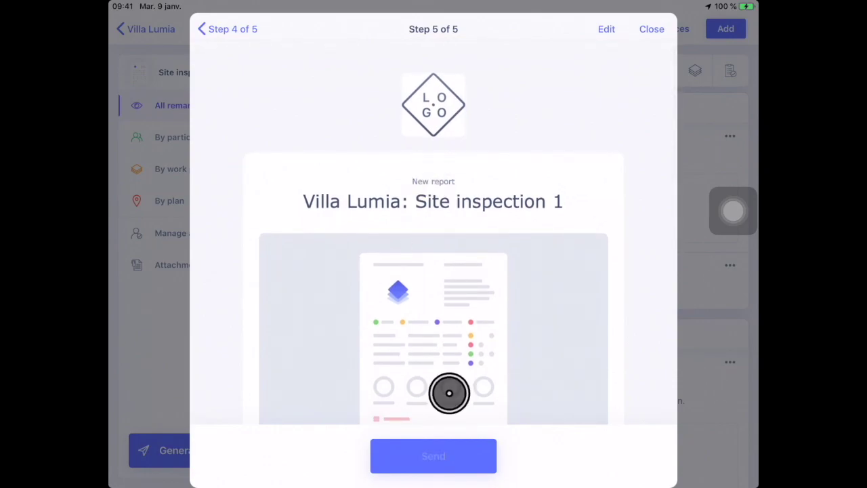
click(460, 453)
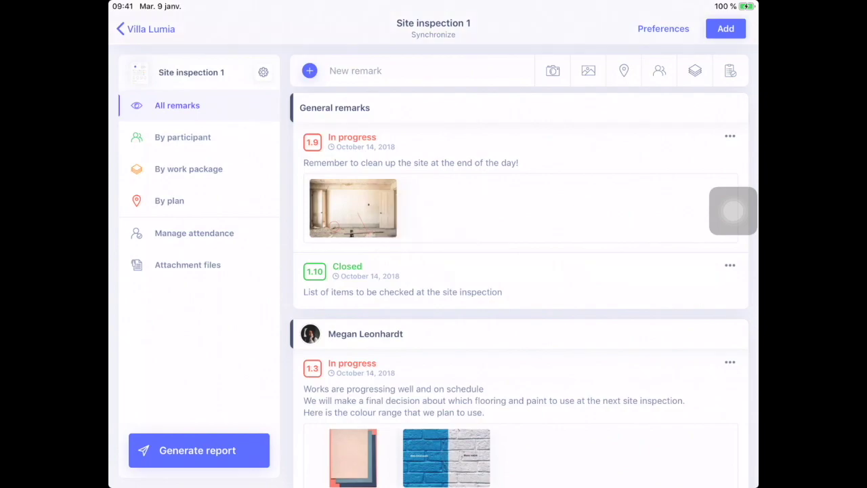
Step: Once sending and synchronization finish, start a new report from the templates list
click(427, 170)
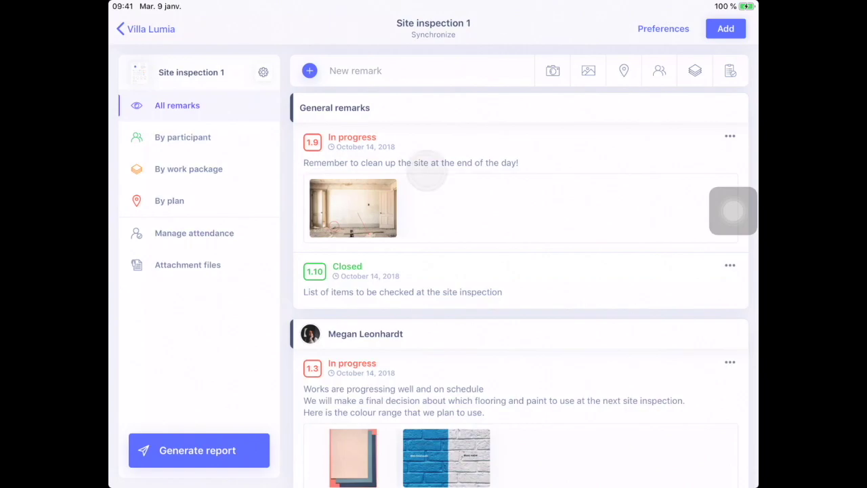
click(230, 447)
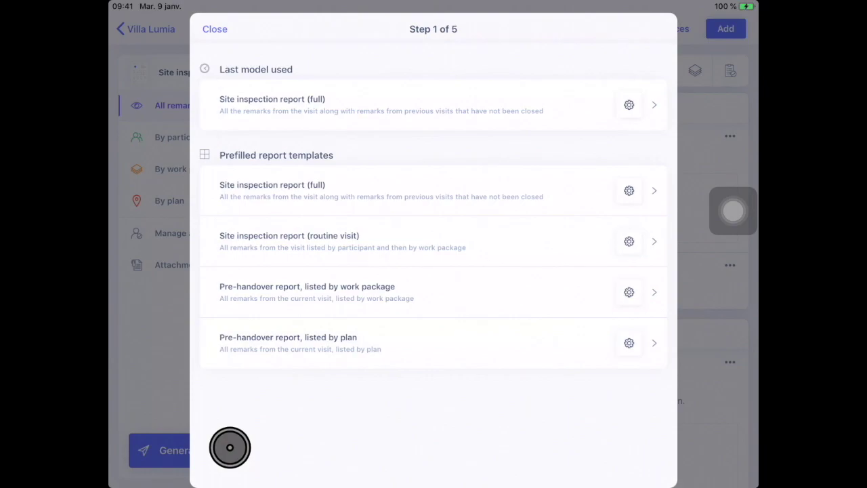
Step: In the full report's settings, enable Remarks dashboard and turn off Cross-out closed remarks
click(629, 105)
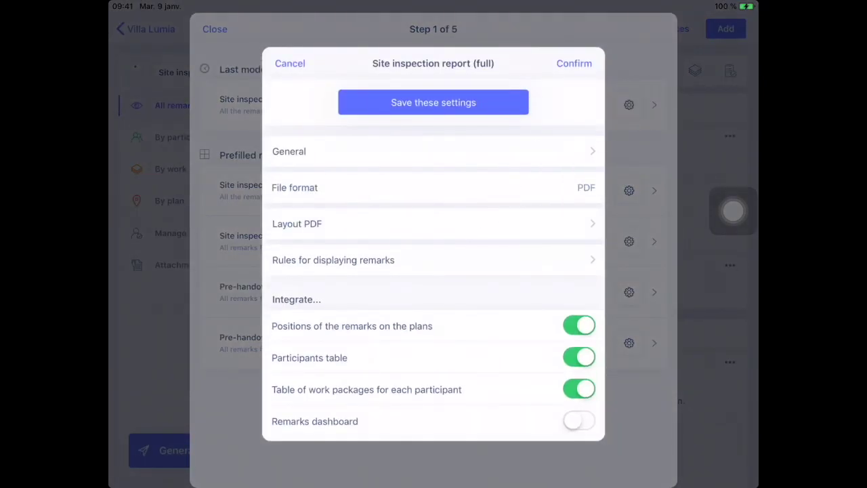
scroll(433, 271, down, 3)
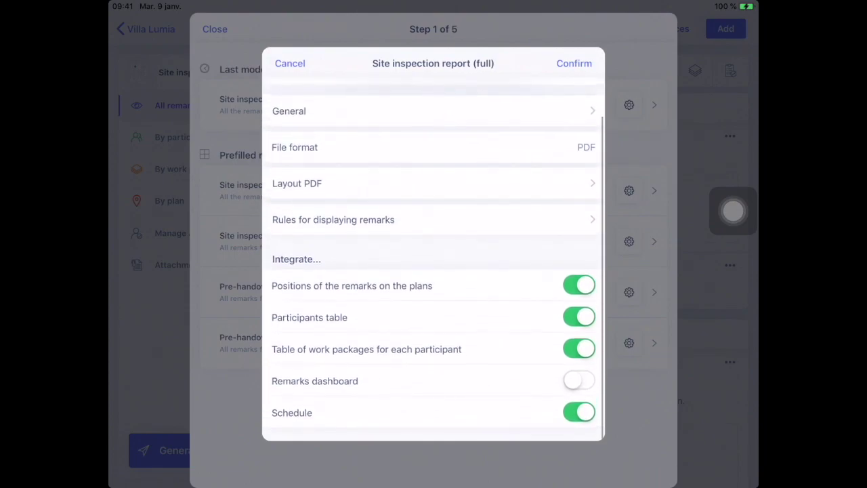
click(573, 384)
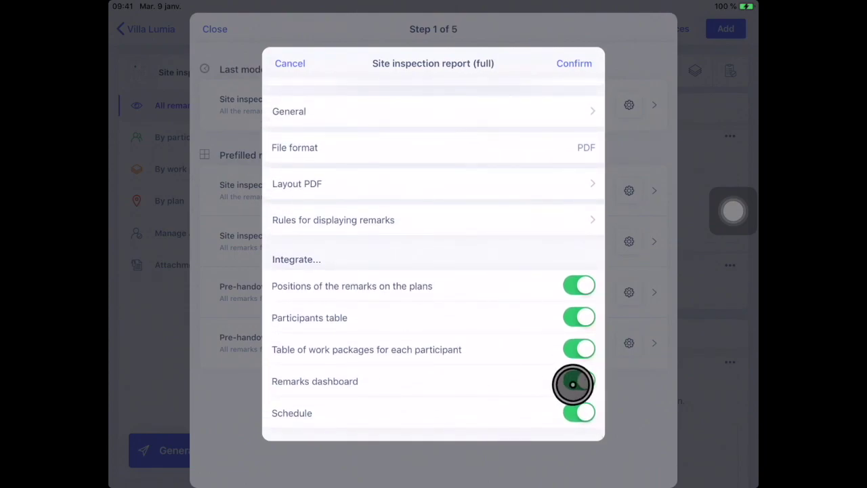
click(526, 219)
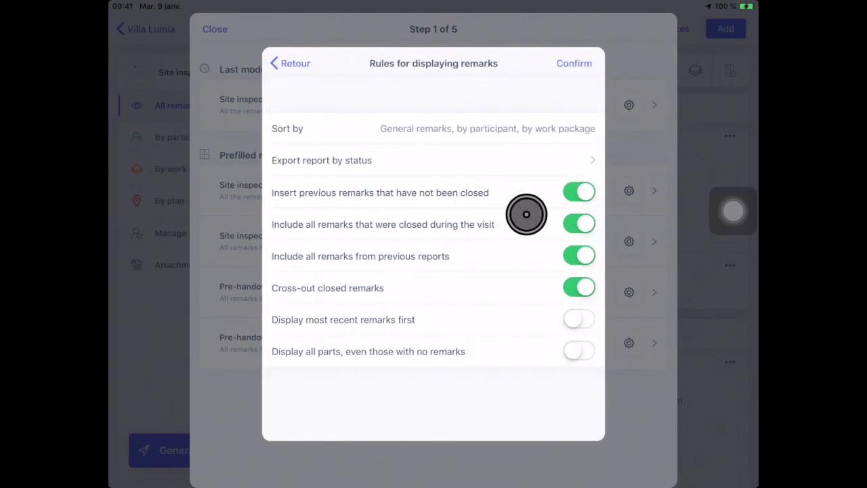
click(579, 286)
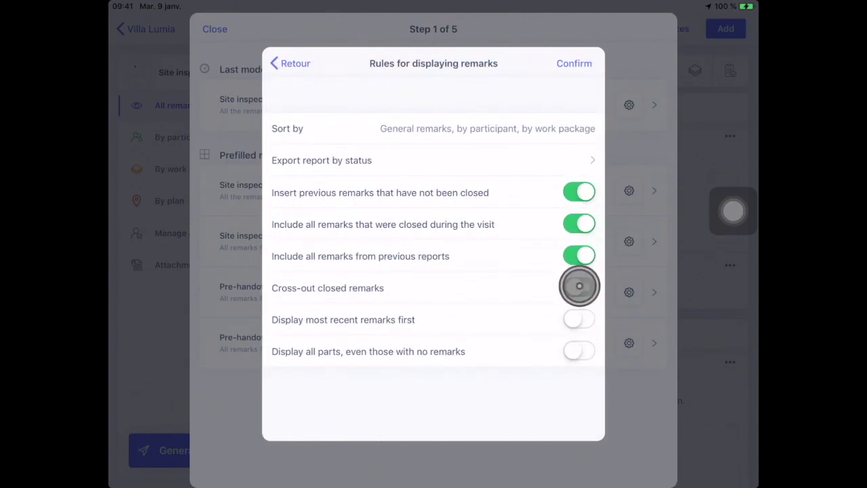
click(577, 218)
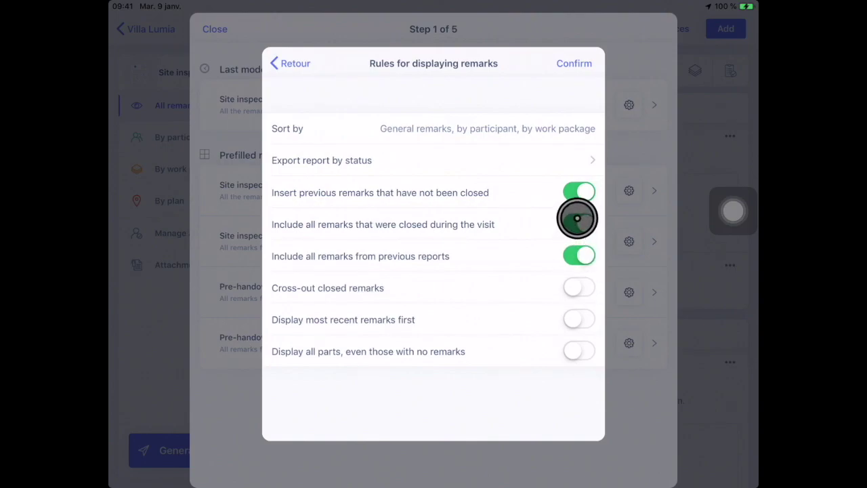
click(575, 63)
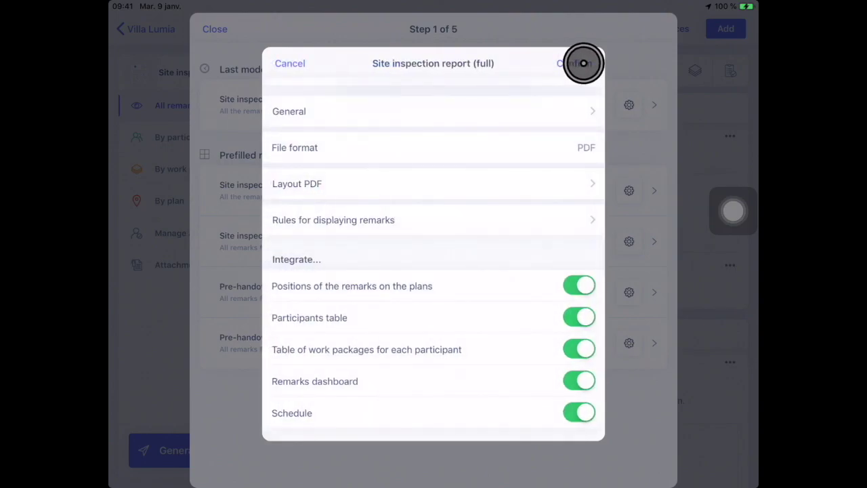
click(733, 211)
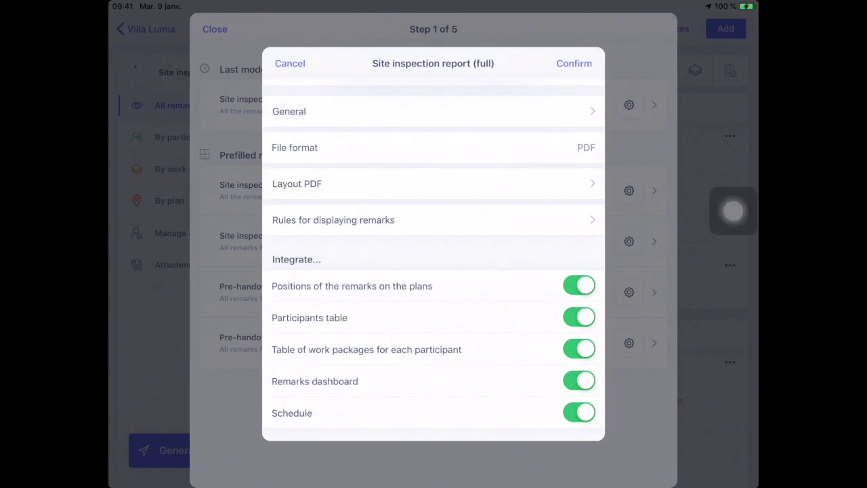
Step: Set the PDF layout to show four images per line
click(528, 183)
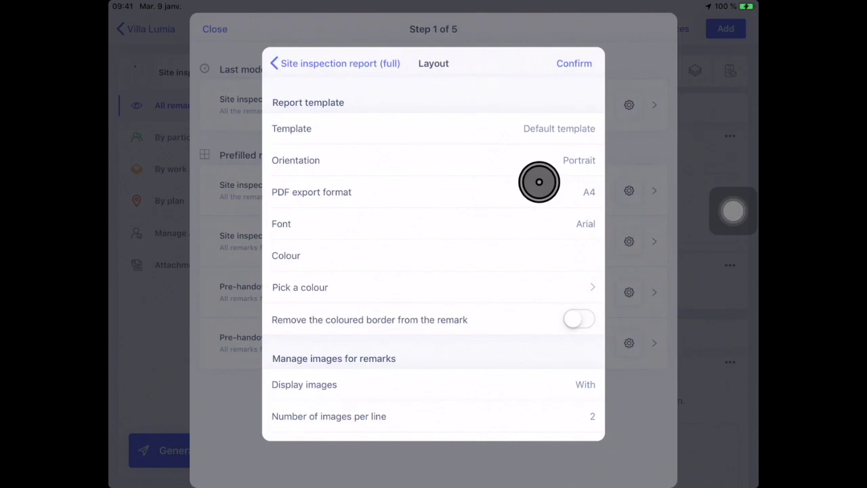
scroll(539, 181, down, 3)
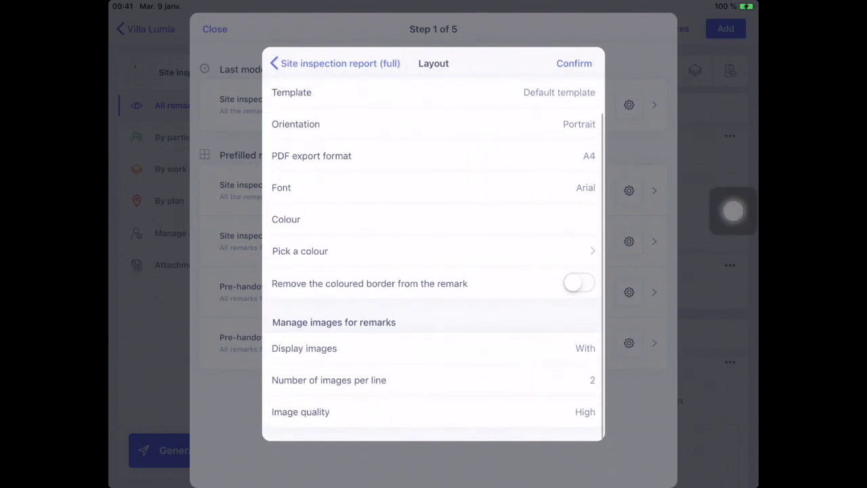
click(567, 379)
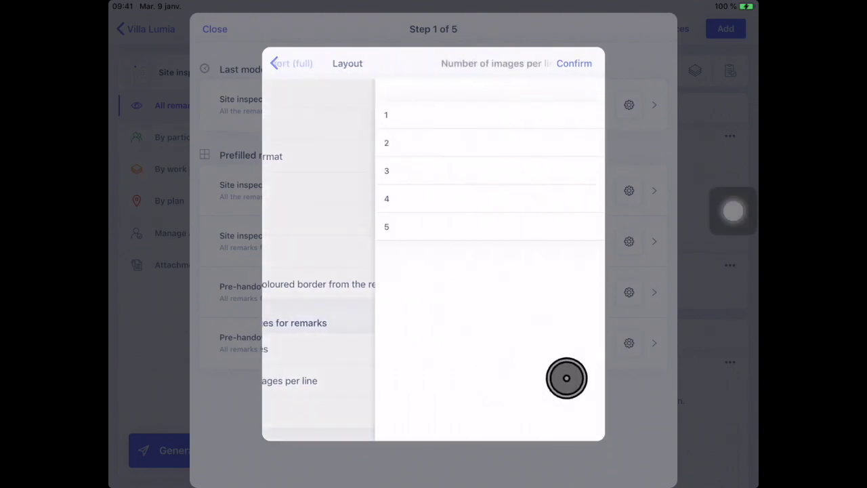
click(569, 200)
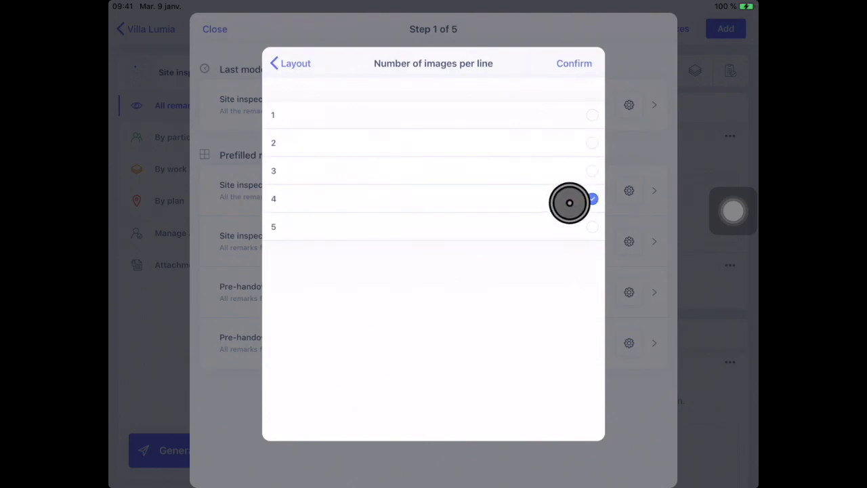
click(576, 145)
click(575, 61)
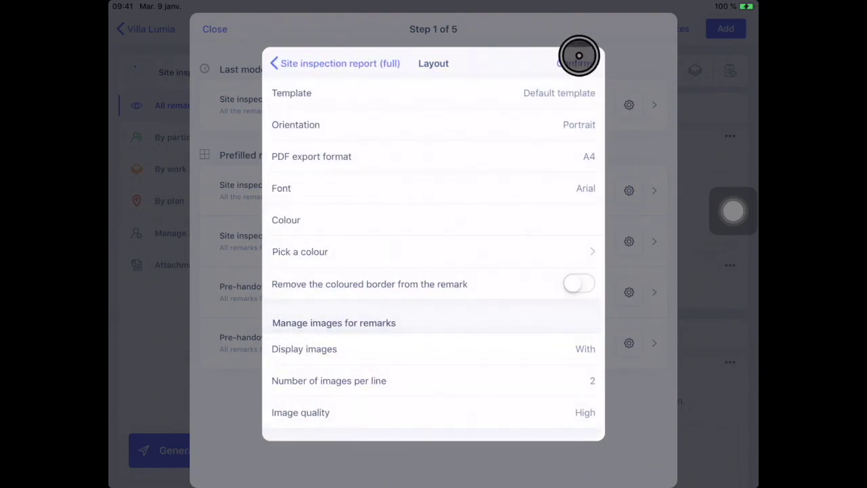
Step: Switch the layout template to Modern model and confirm the report settings
scroll(434, 271, up, 2)
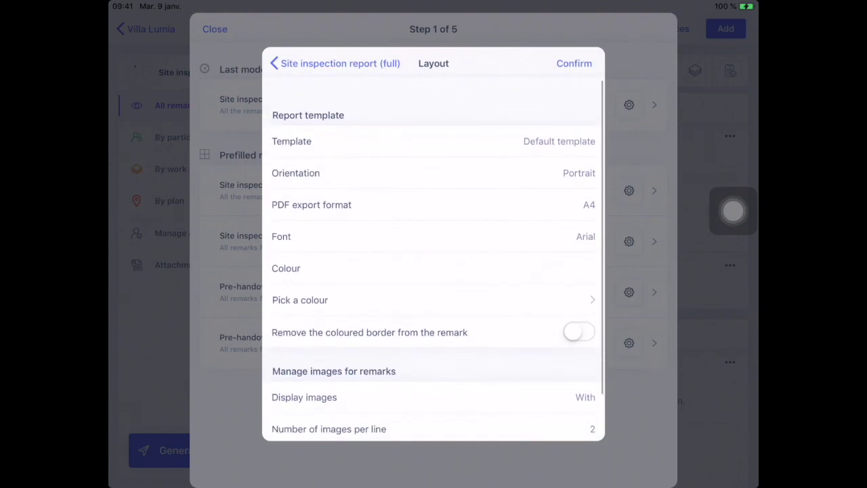
click(553, 128)
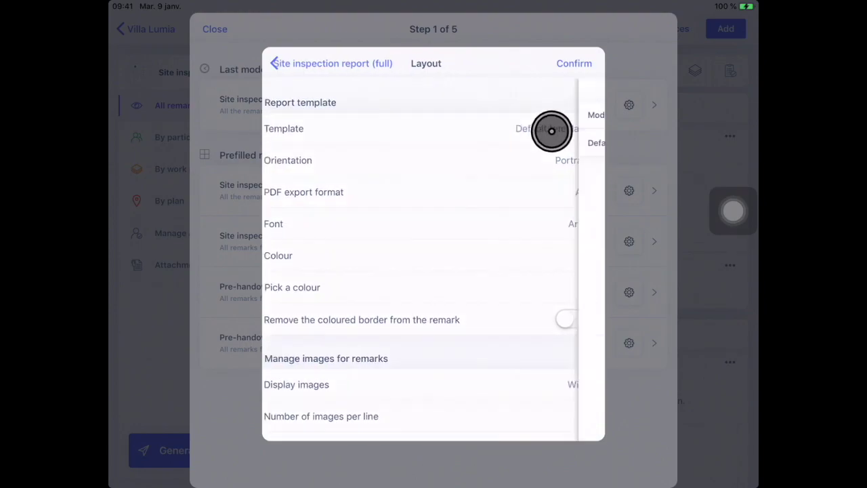
click(464, 114)
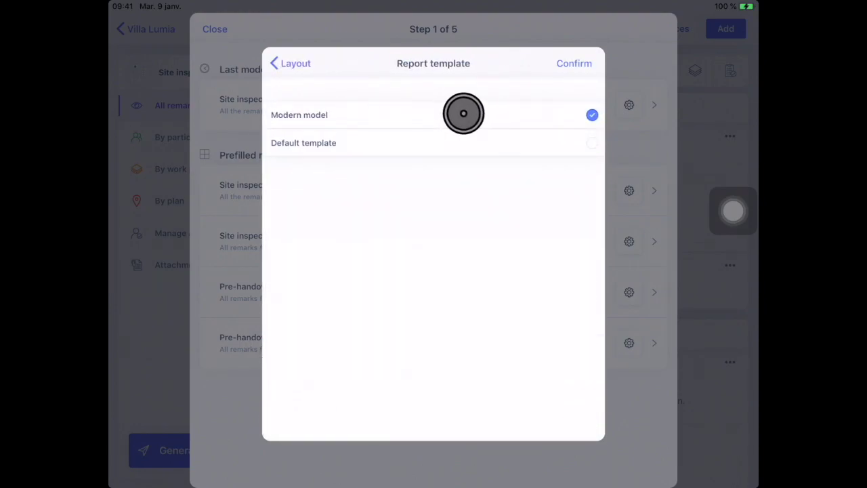
click(579, 60)
click(584, 56)
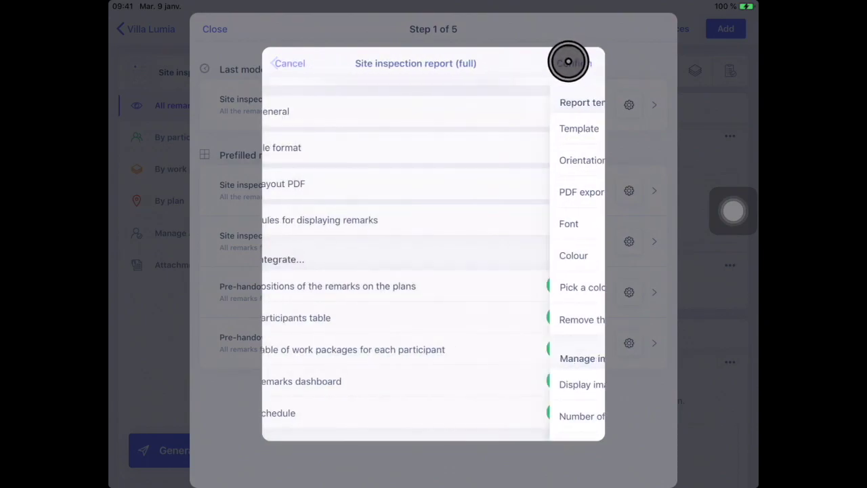
Step: Exclude Floors and tiling and Framework from the report and generate its preview
click(569, 63)
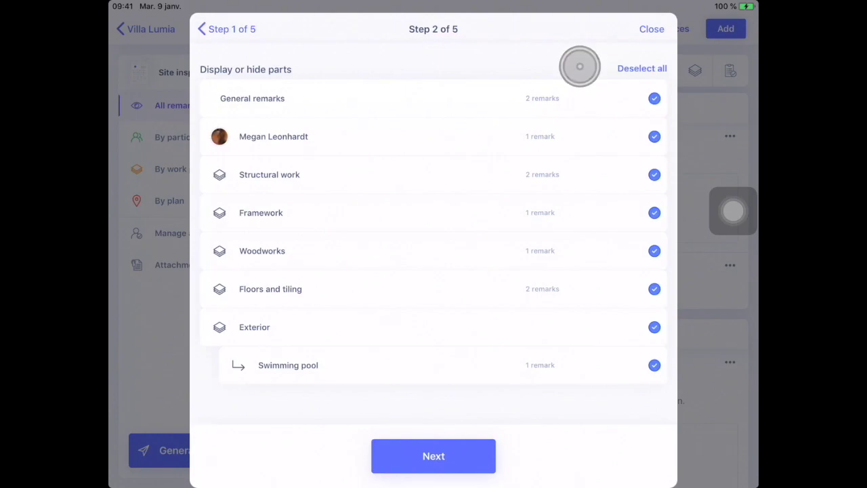
click(651, 285)
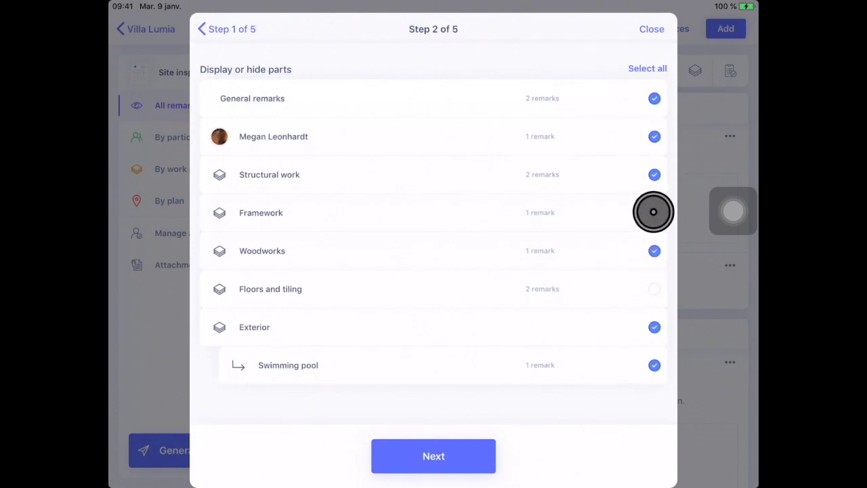
click(654, 212)
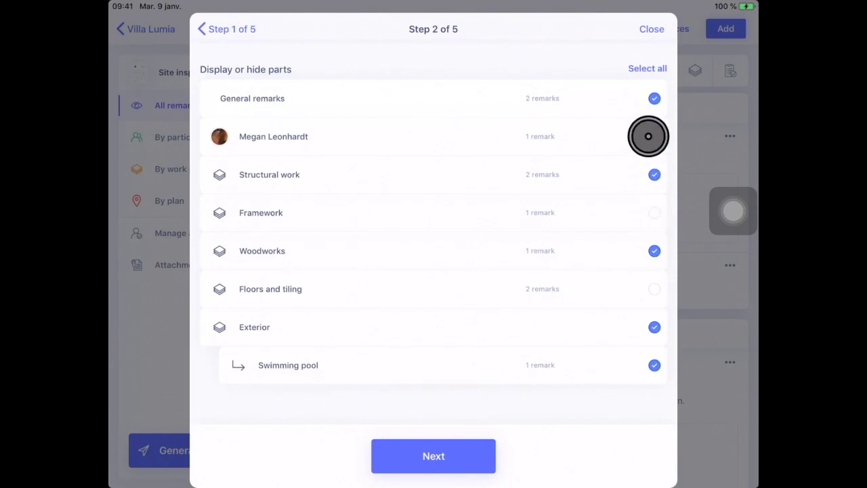
click(466, 443)
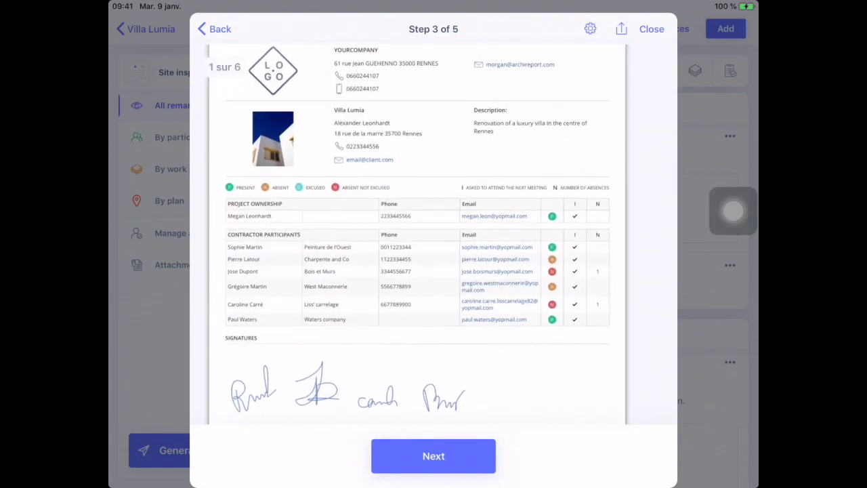
Step: Scroll through the six-page preview to the schedule, then close it
scroll(417, 234, down, 3)
scroll(417, 234, down, 5)
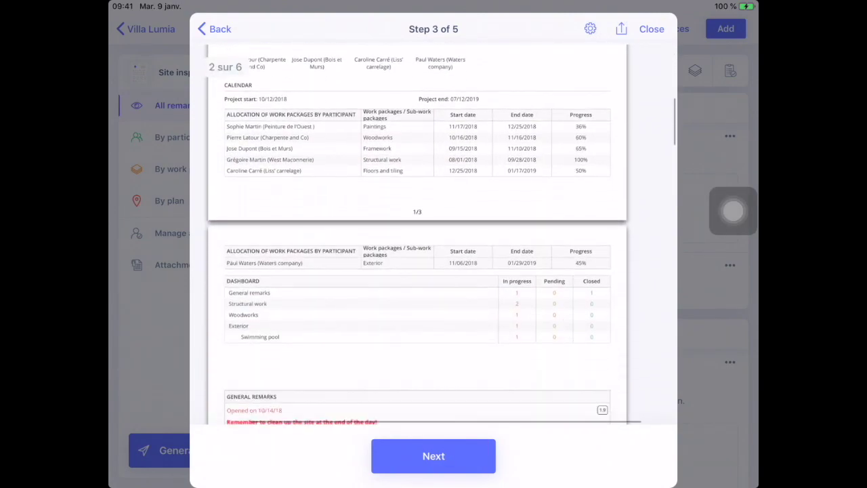
scroll(417, 234, down, 2)
scroll(417, 234, down, 3)
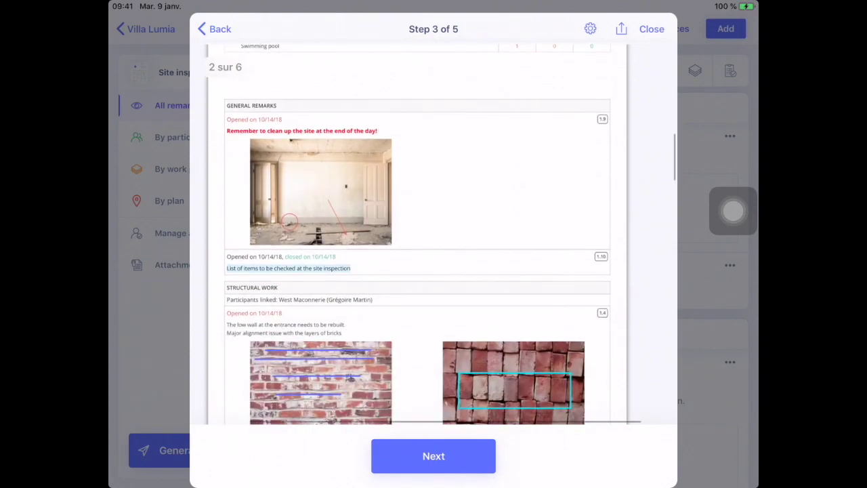
scroll(416, 234, down, 5)
scroll(416, 234, down, 3)
scroll(417, 234, down, 5)
scroll(416, 234, down, 5)
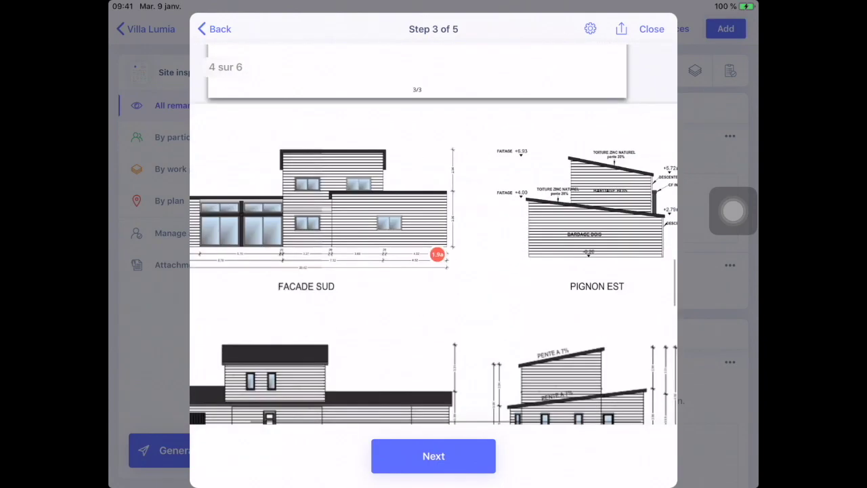
scroll(417, 234, down, 5)
scroll(417, 233, down, 5)
scroll(417, 234, down, 5)
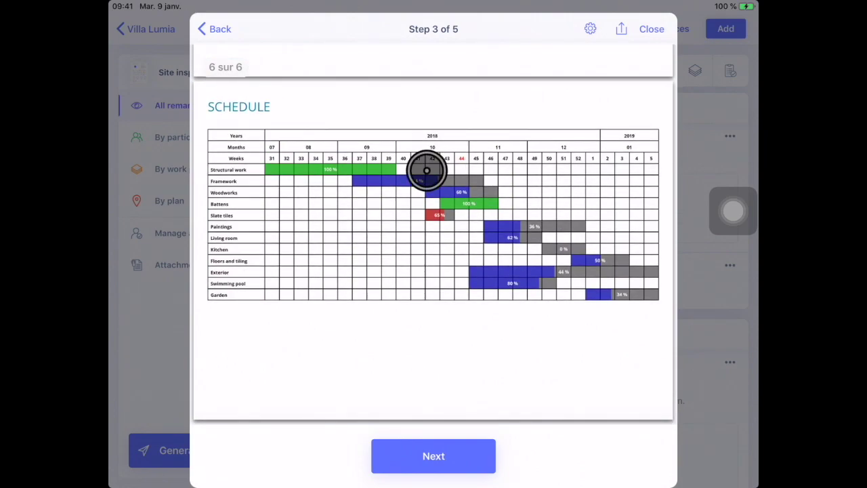
click(658, 28)
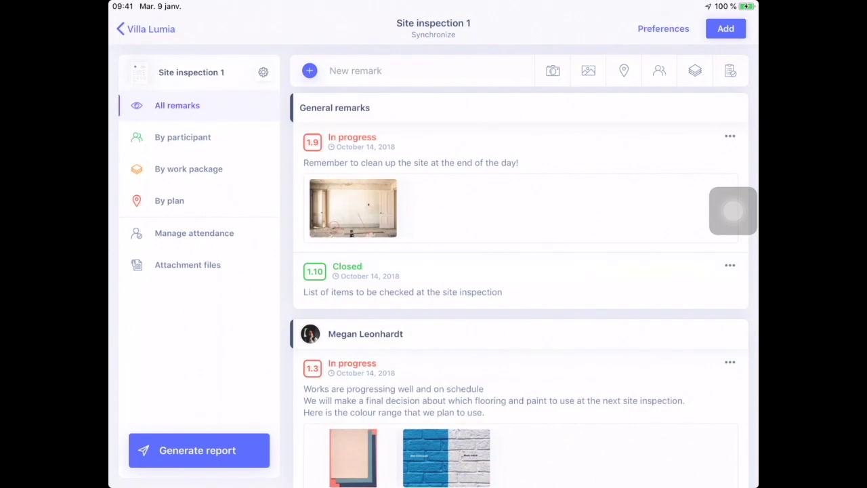
Step: Add remark 1.11 described as 'Mark on the wall' and expand Complete your remark
click(427, 170)
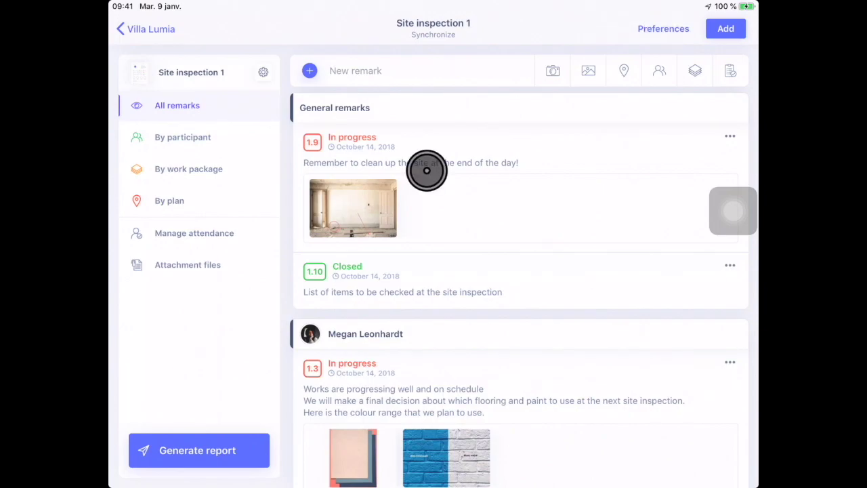
click(478, 70)
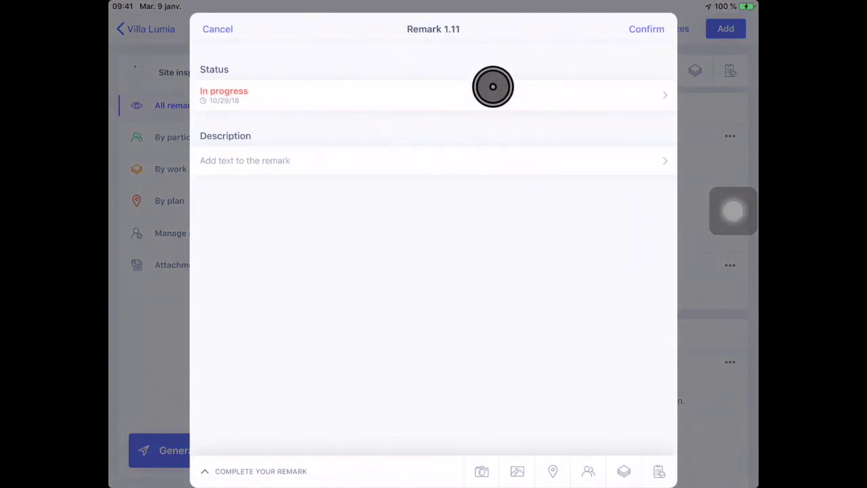
click(546, 160)
text(Ma)
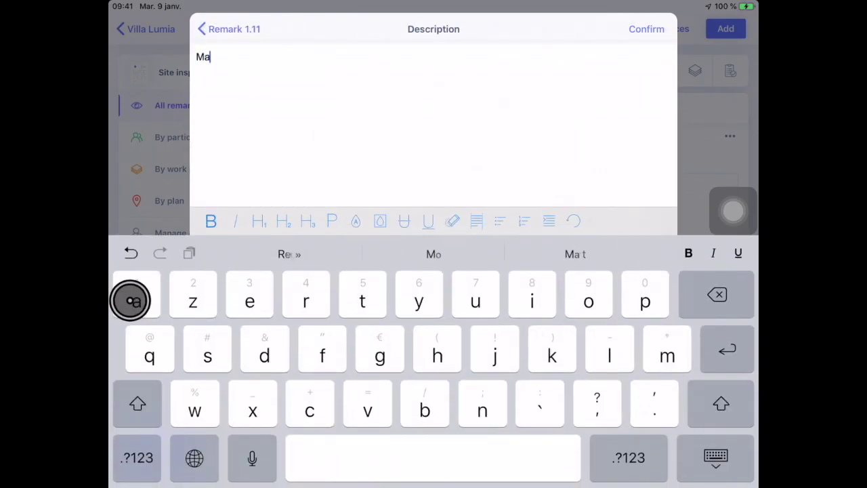
text(rk on)
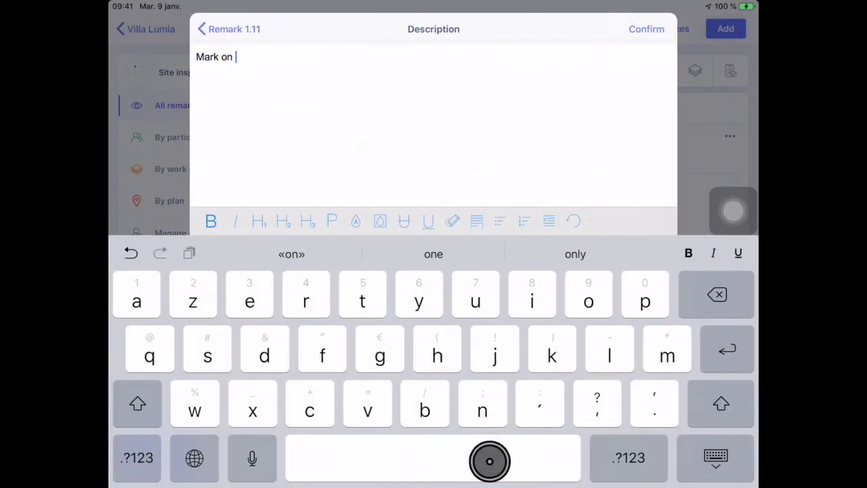
text( the wa)
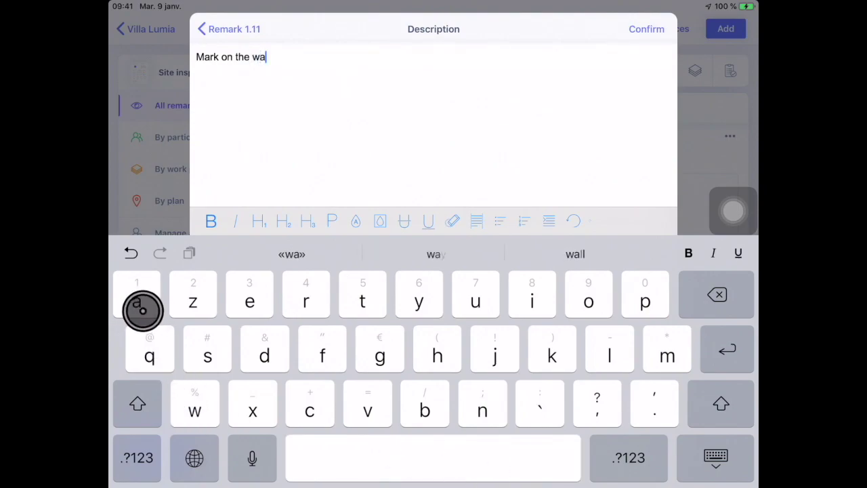
text(ll)
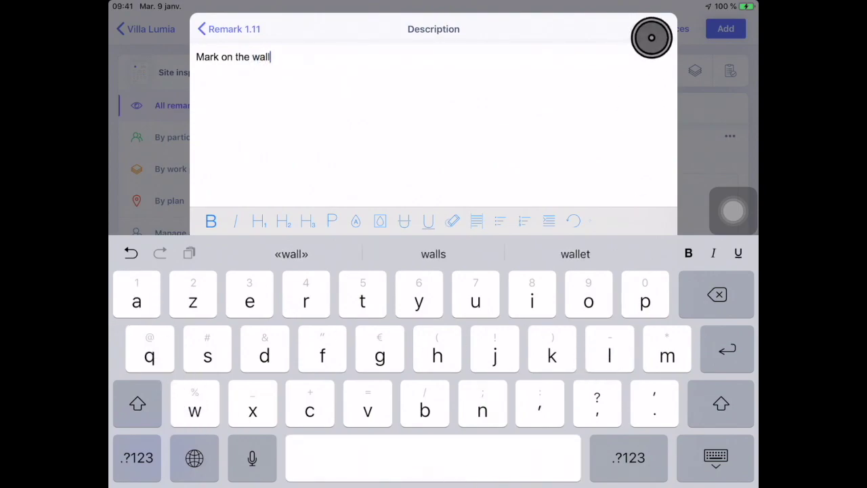
click(652, 37)
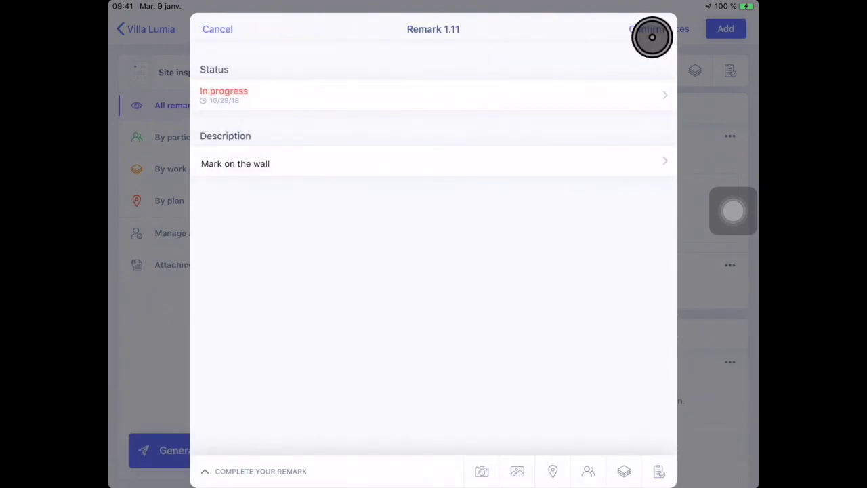
click(344, 472)
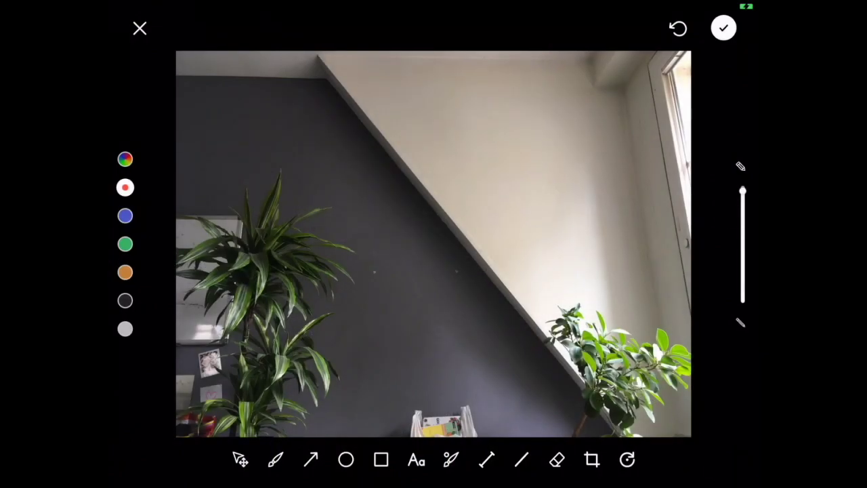
Step: Draw a red downward arrow and a red circle around the wall mark, then save the photo
click(311, 460)
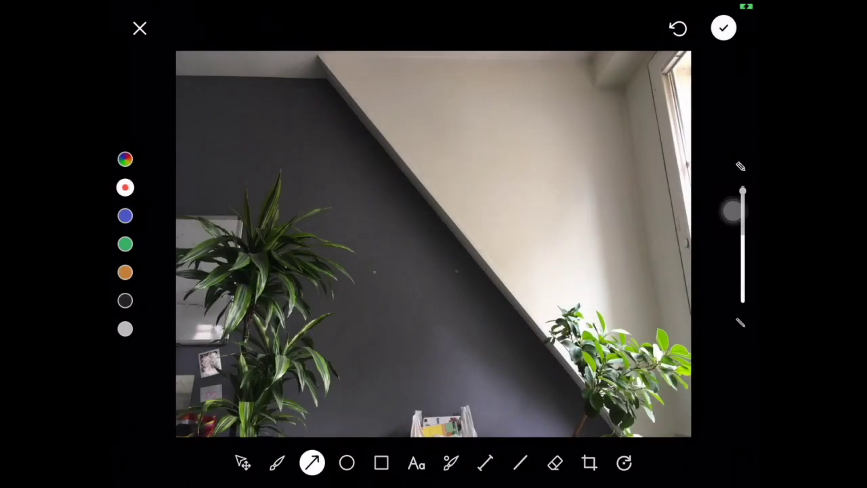
drag(360, 164, 372, 254)
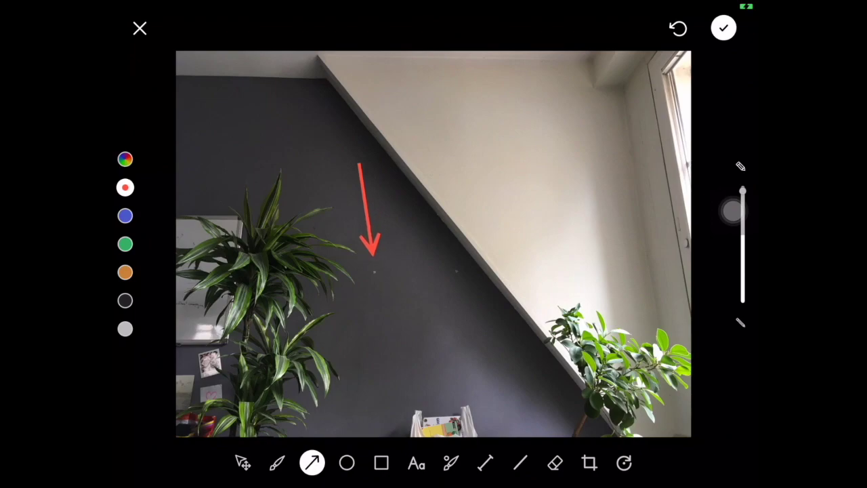
click(451, 462)
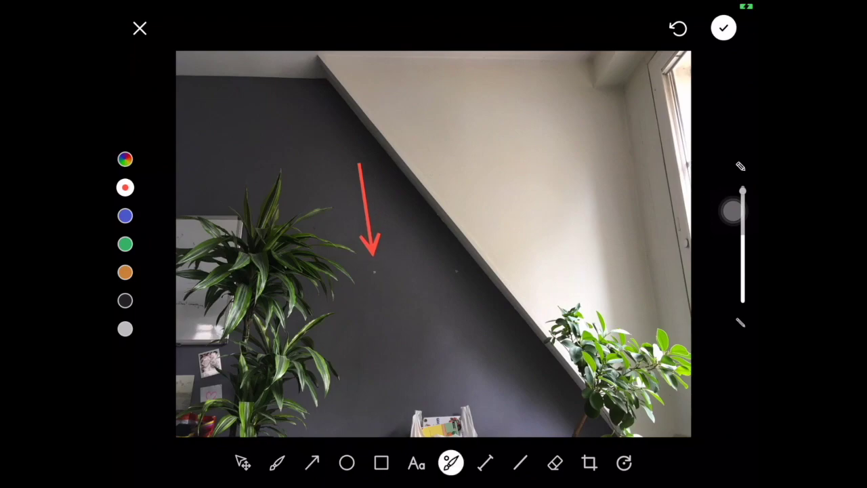
mouse_move(431, 264)
mouse_down()
mouse_move(474, 241)
mouse_move(457, 241)
mouse_up()
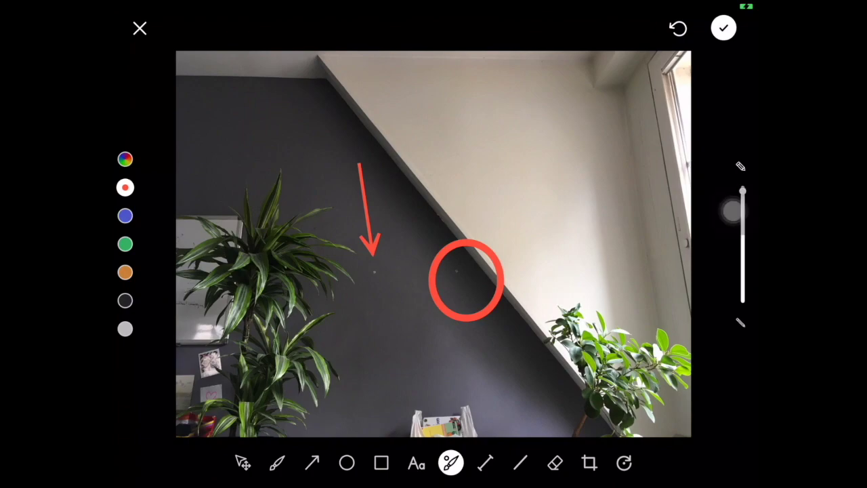
click(723, 28)
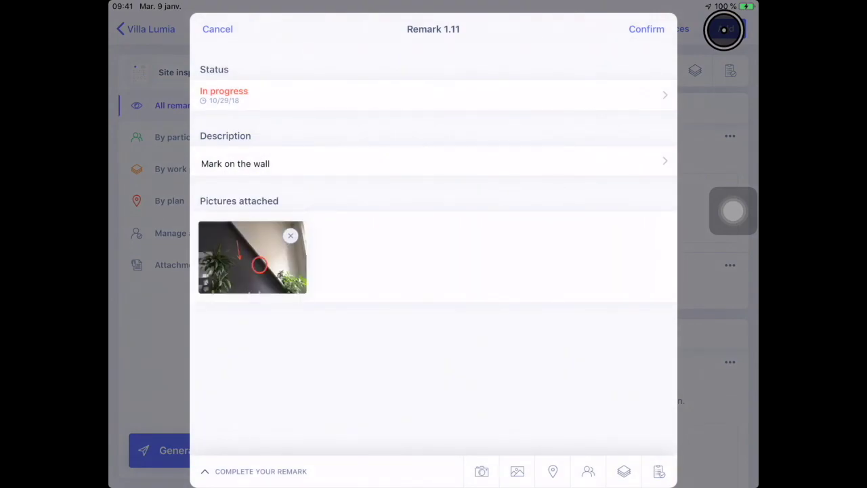
Step: Pin remark 1.11 on Plans-1.pdf beside the kitchen wall
click(330, 469)
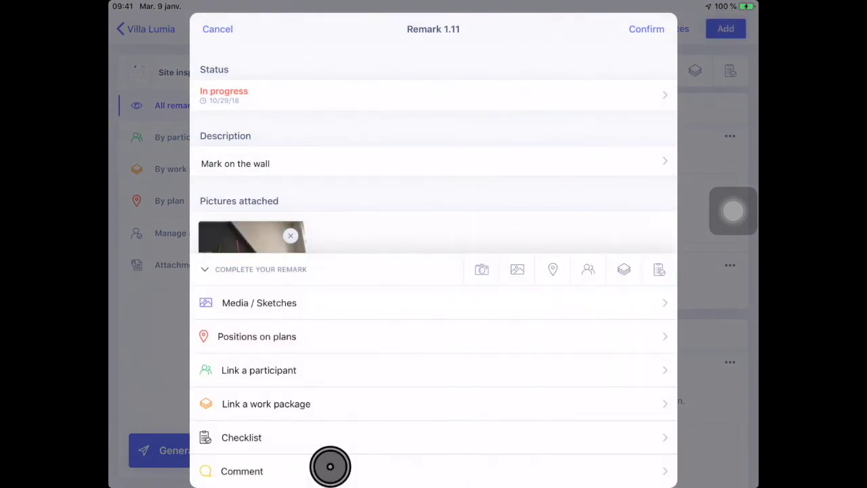
click(295, 336)
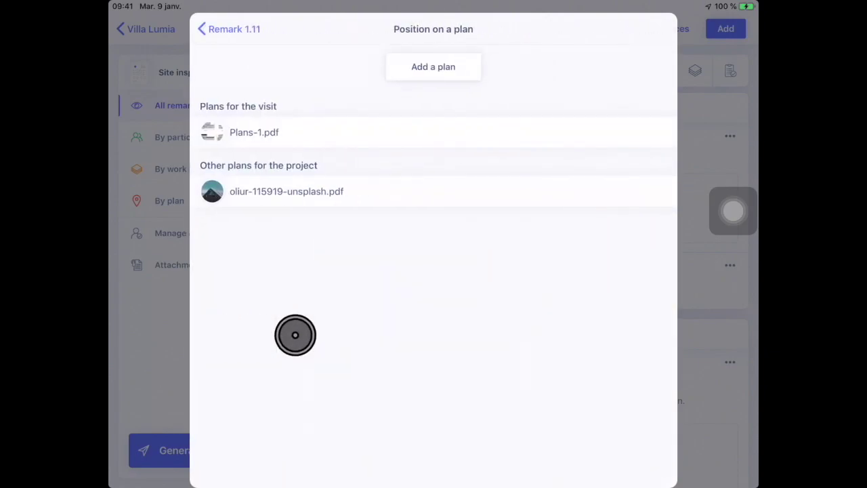
click(309, 130)
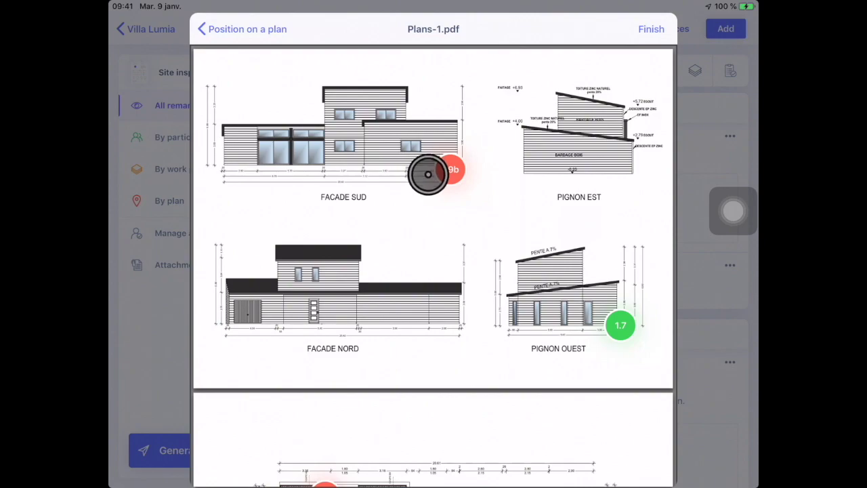
scroll(434, 264, down, 5)
scroll(434, 264, down, 4)
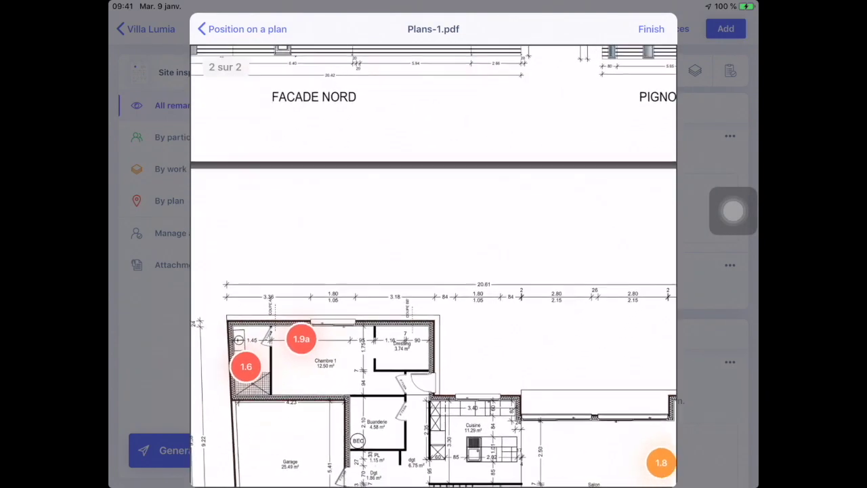
scroll(434, 264, down, 4)
scroll(602, 465, down, 3)
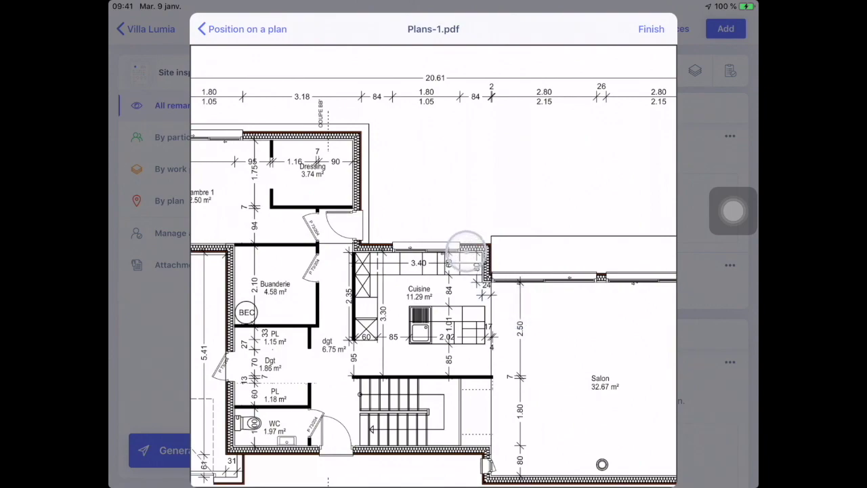
click(467, 248)
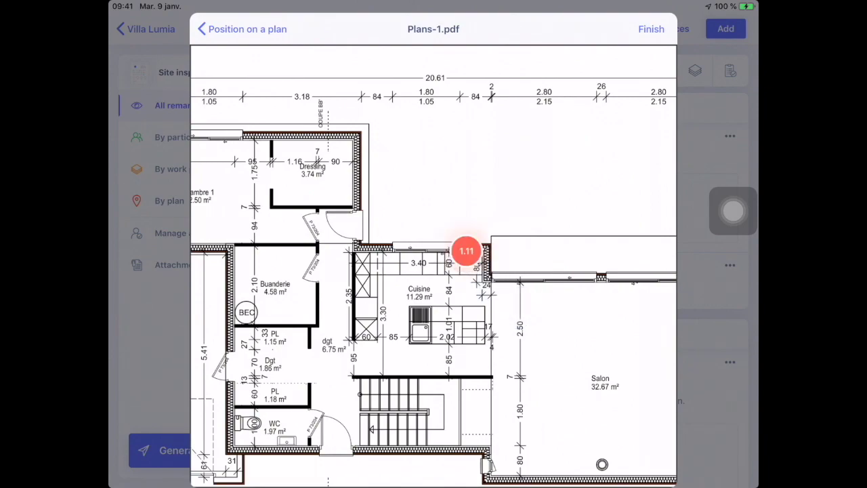
click(654, 29)
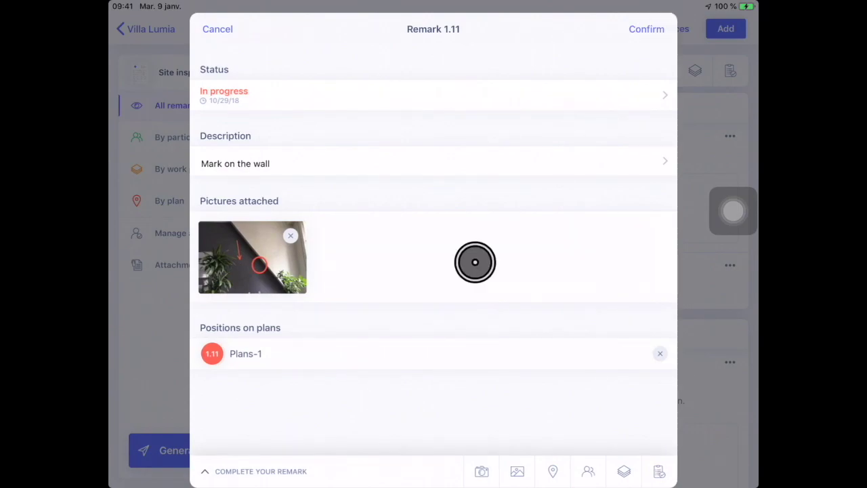
Step: Tick Living room in the work package list and confirm the link for remark 1.11
click(316, 468)
click(294, 404)
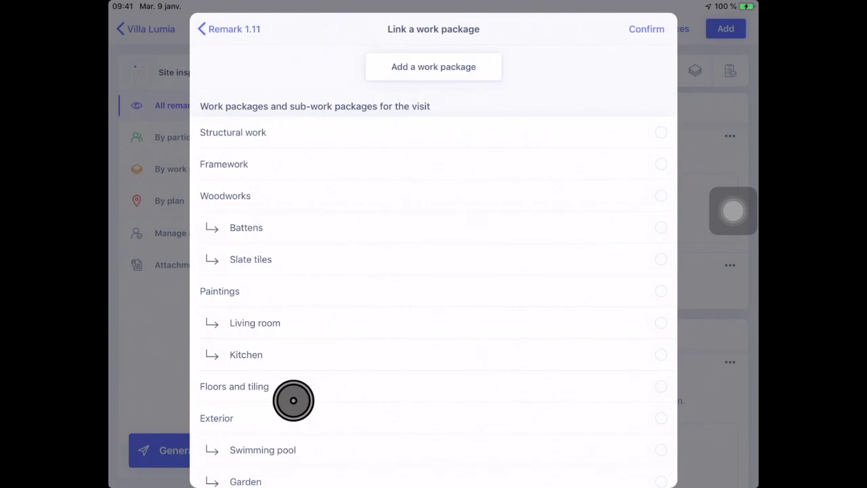
click(333, 324)
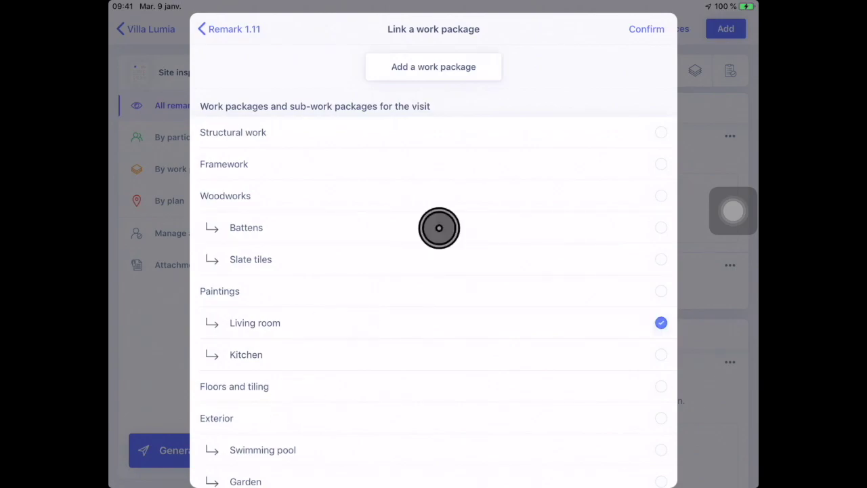
click(657, 28)
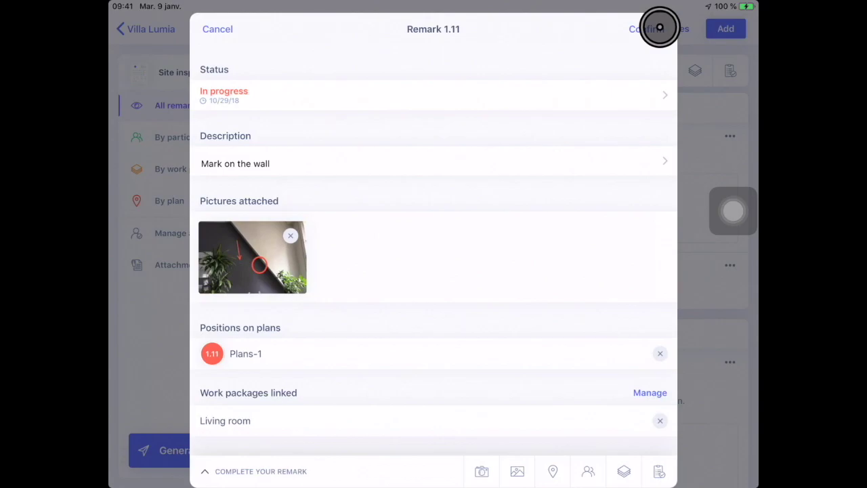
click(359, 470)
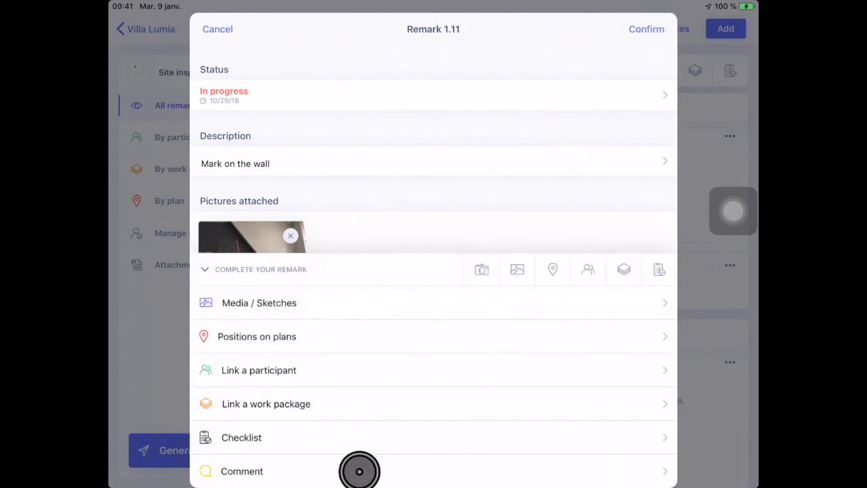
Step: Attach Plans-1.pdf from the project's Plans documents to remark 1.11's media
click(284, 303)
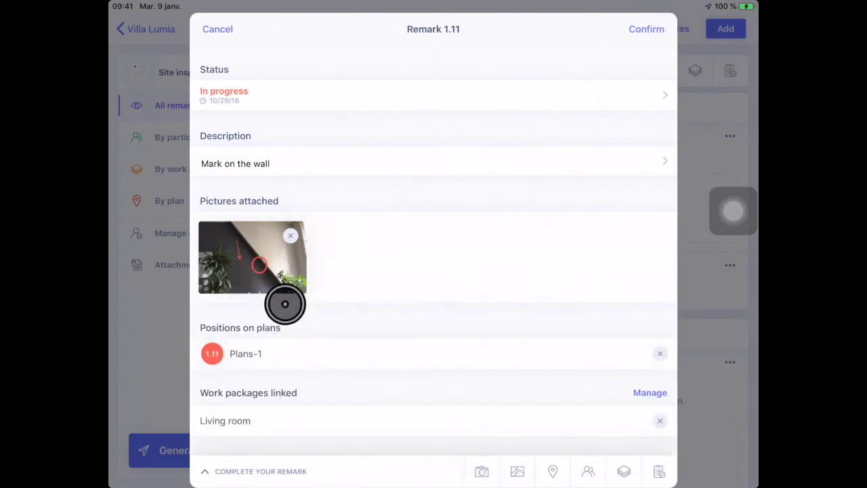
click(446, 91)
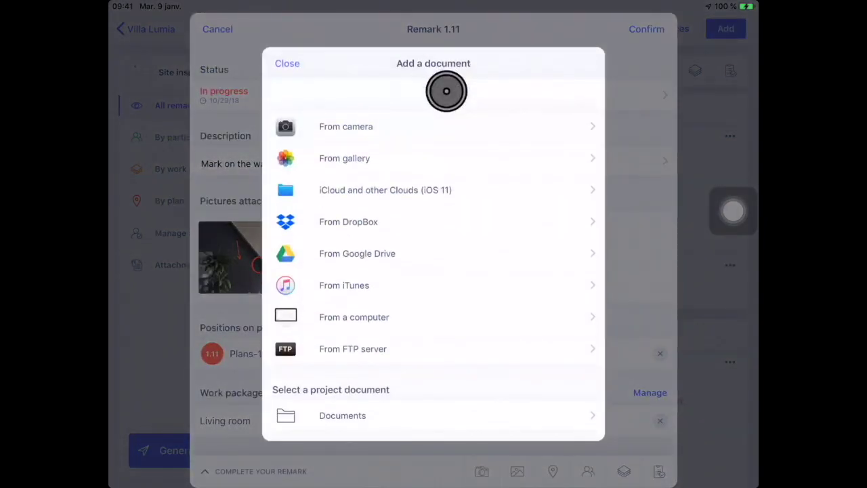
click(368, 412)
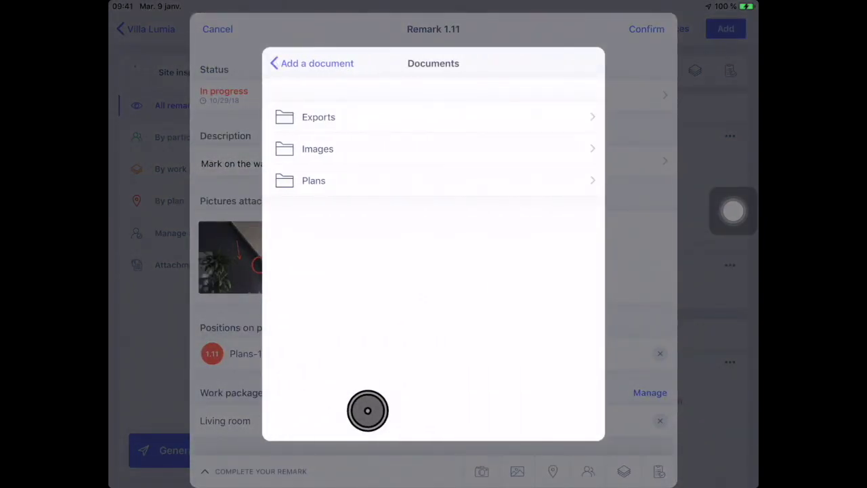
click(369, 180)
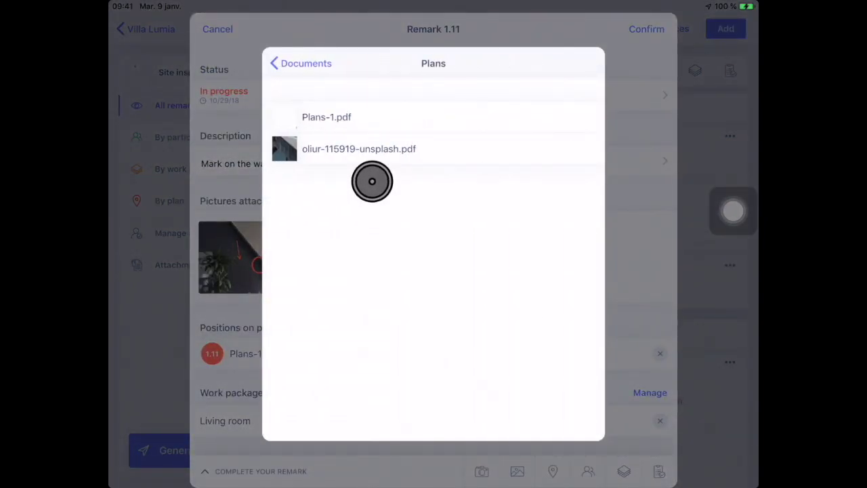
click(341, 113)
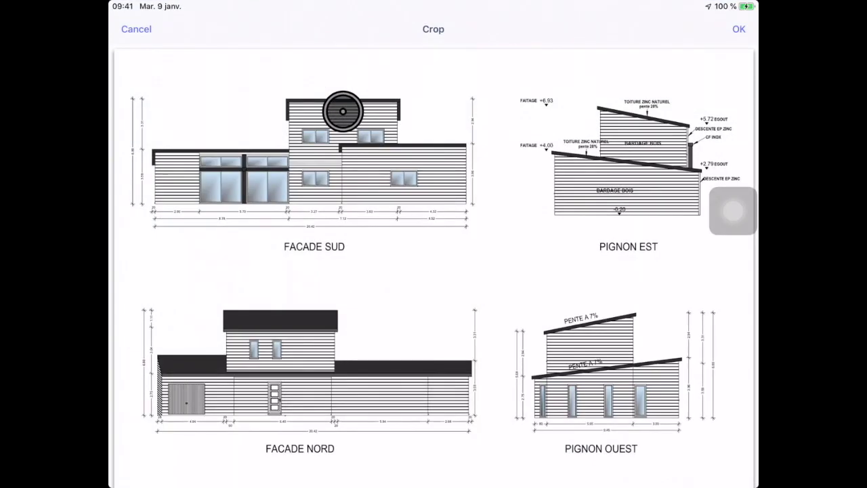
Step: Crop page 2 of Plans-1.pdf around the Cuisine and Salon and accept it
scroll(434, 270, down, 10)
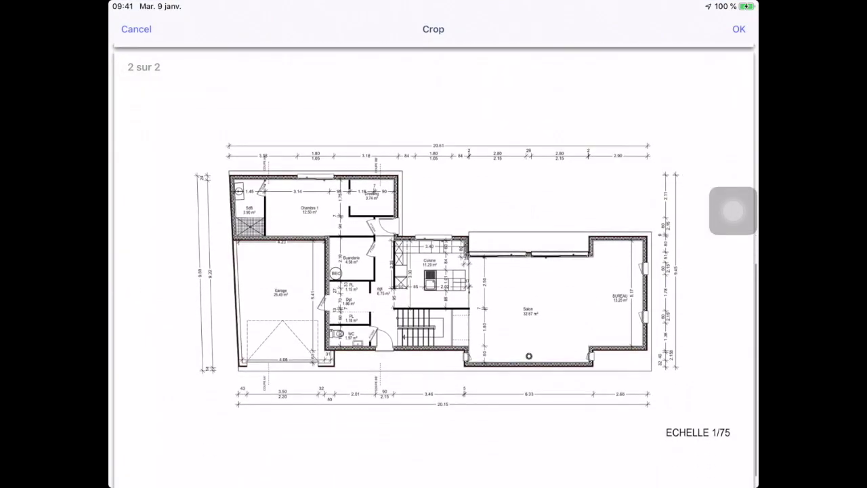
scroll(532, 279, up, 3)
scroll(532, 279, up, 3)
scroll(532, 279, up, 3)
scroll(533, 279, up, 3)
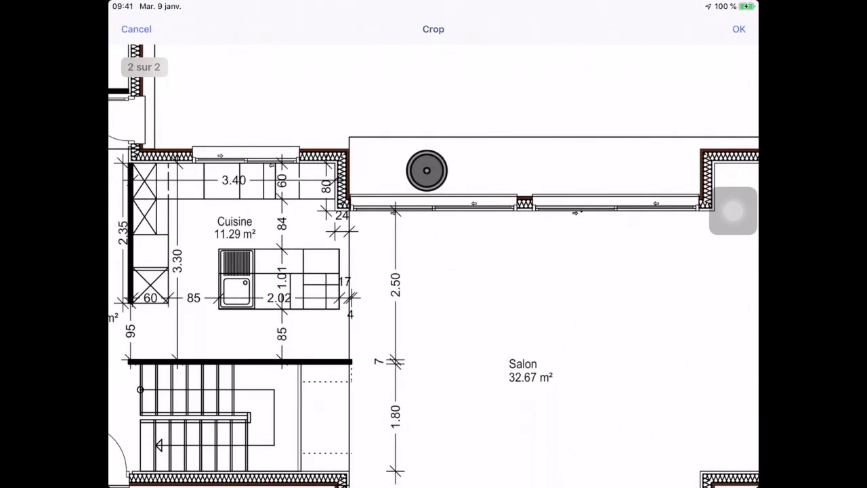
click(739, 30)
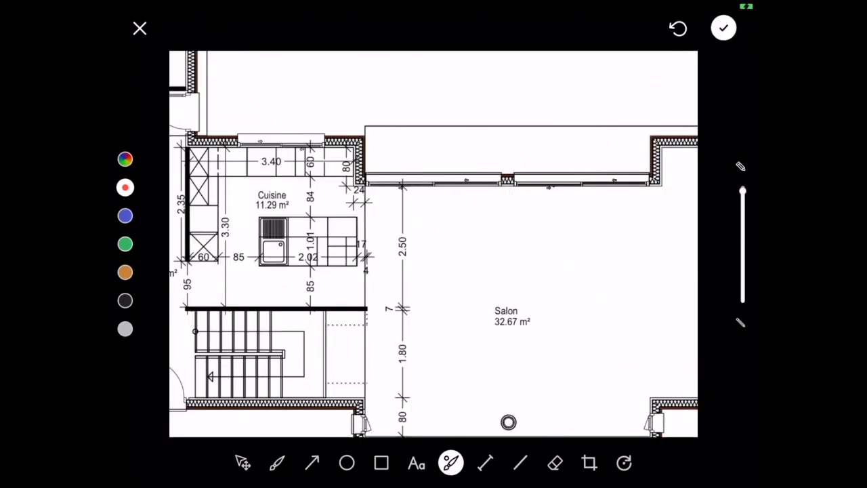
Step: Draw a green rectangle around the kitchen's top-right corner and attach the sketch
click(381, 462)
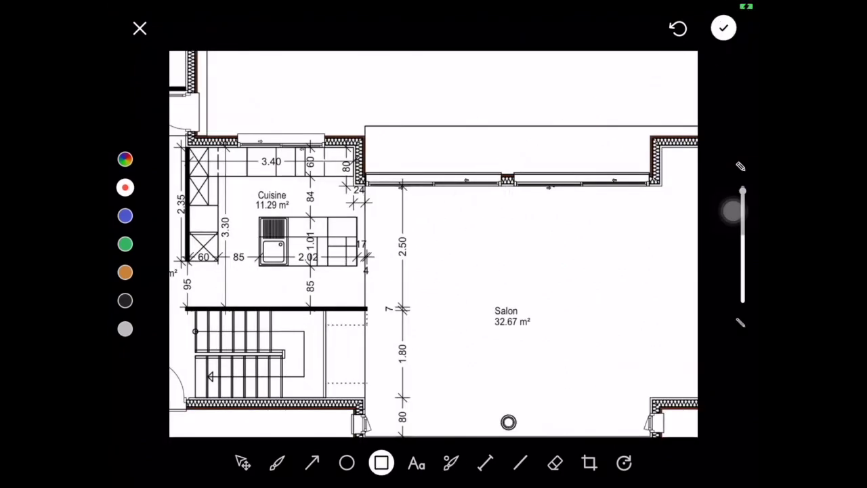
click(126, 244)
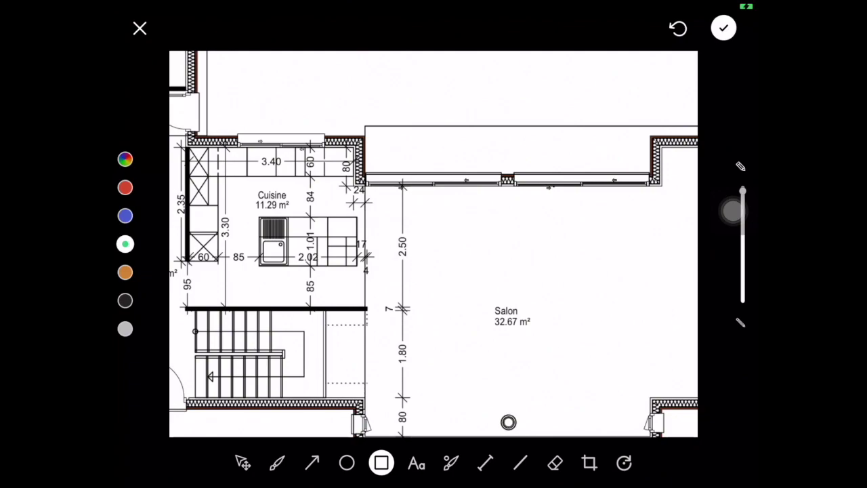
drag(296, 118, 406, 206)
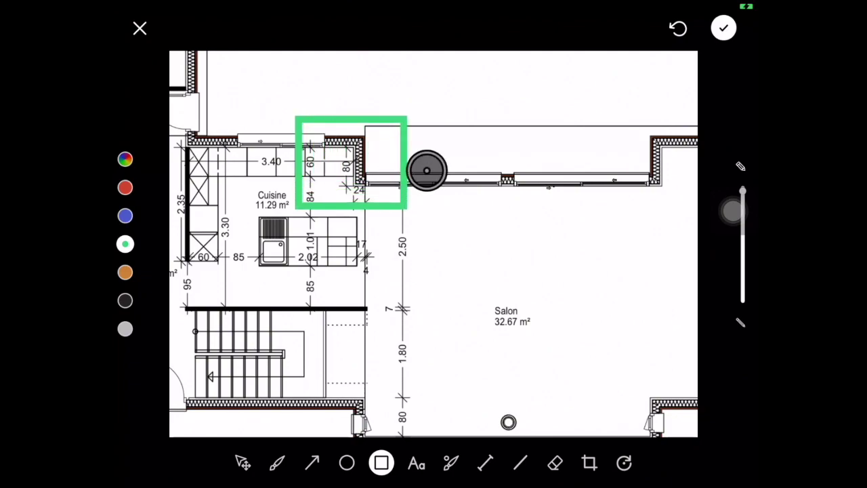
click(724, 28)
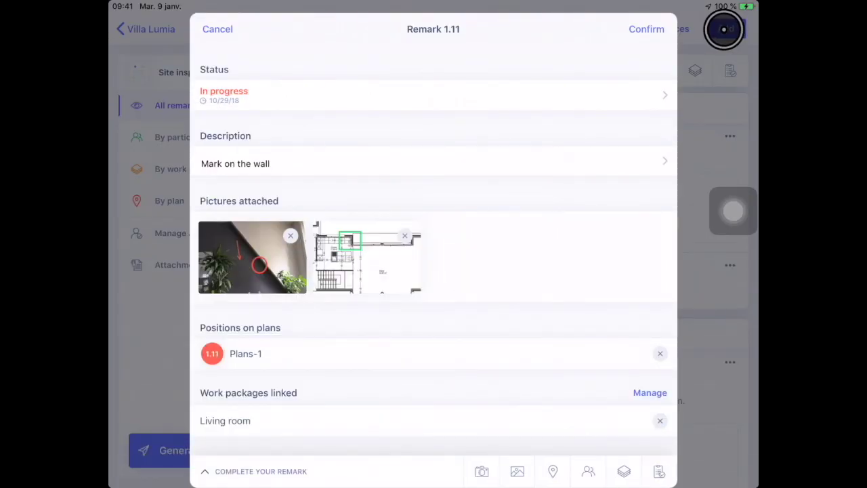
Step: Save remark 1.11 with its photo and marked-up plan to the site inspection
click(654, 29)
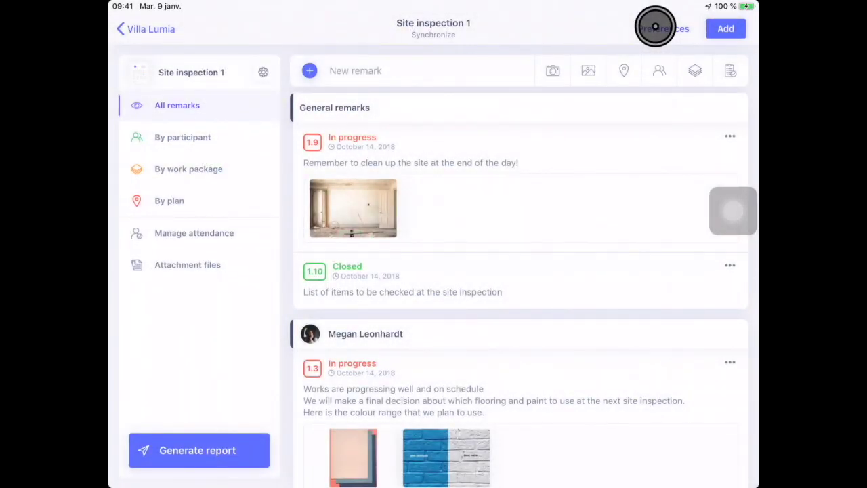
scroll(519, 271, down, 5)
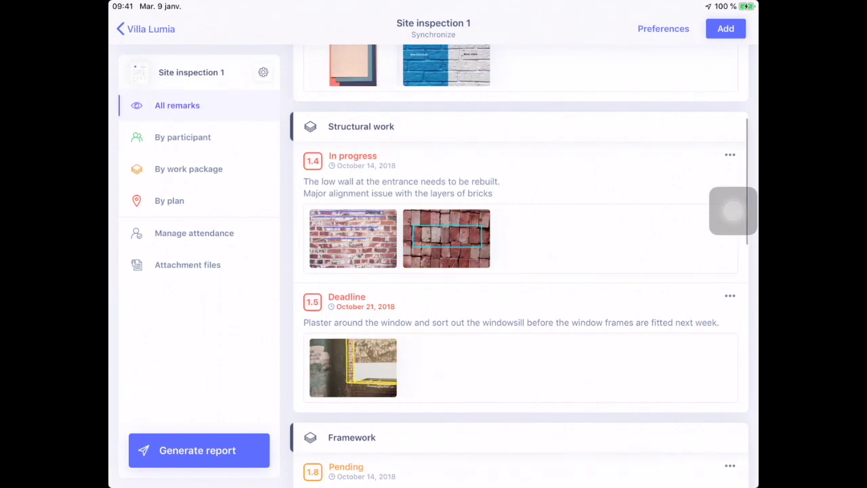
scroll(519, 271, down, 5)
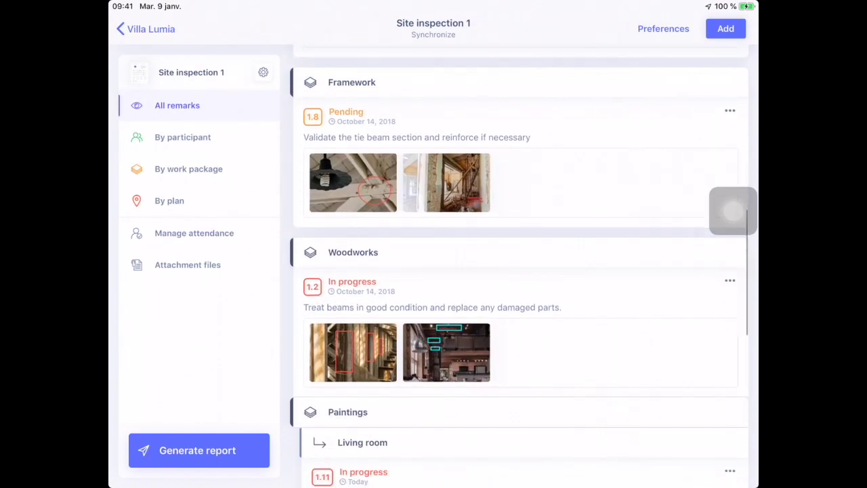
scroll(519, 271, down, 5)
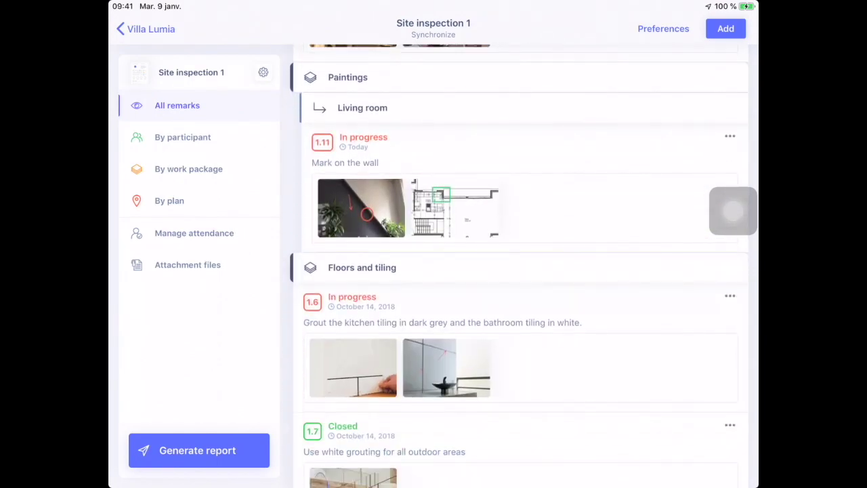
scroll(519, 265, up, 1)
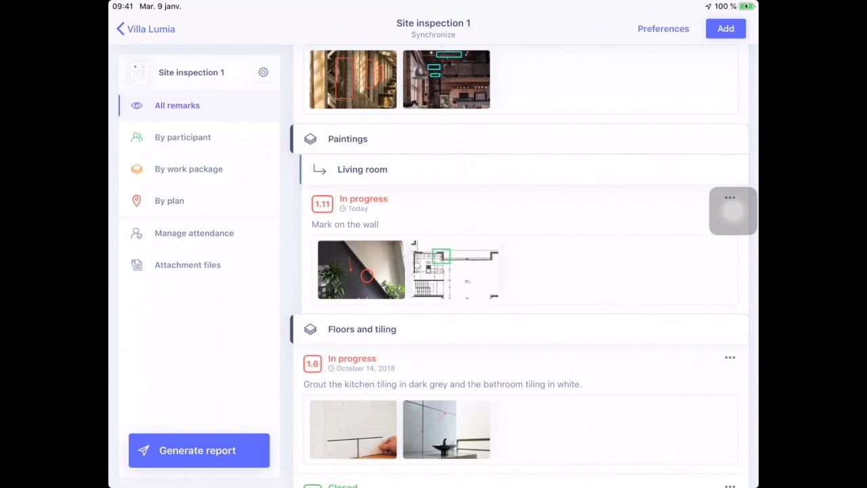
Step: Reopen remark 1.11 from the list to review it, then cancel out
click(344, 224)
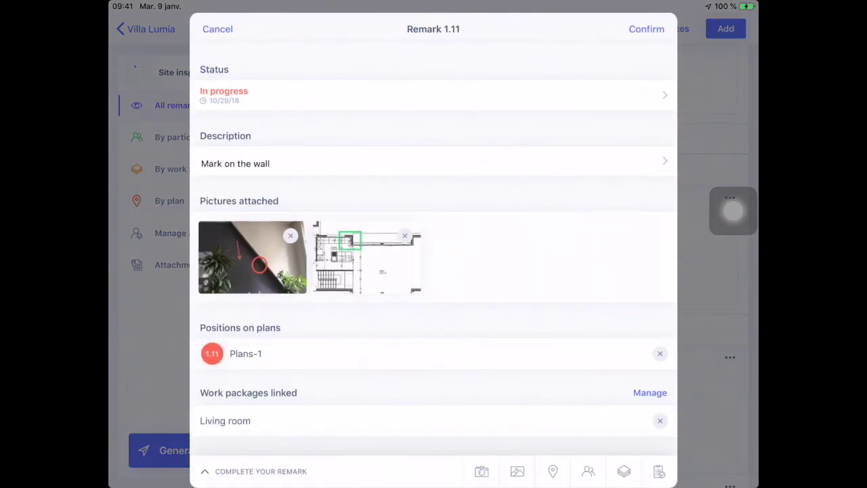
click(427, 170)
click(215, 27)
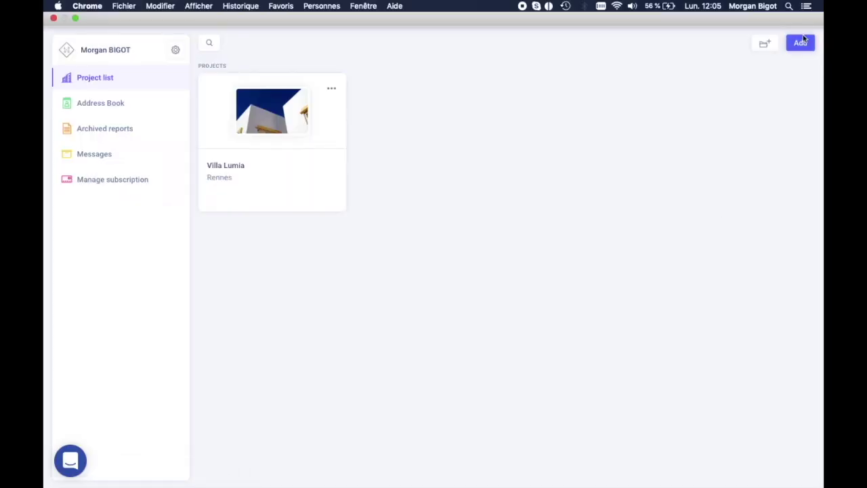
Step: Start a project named 'My new project' with work start date October 31, 2018
click(802, 45)
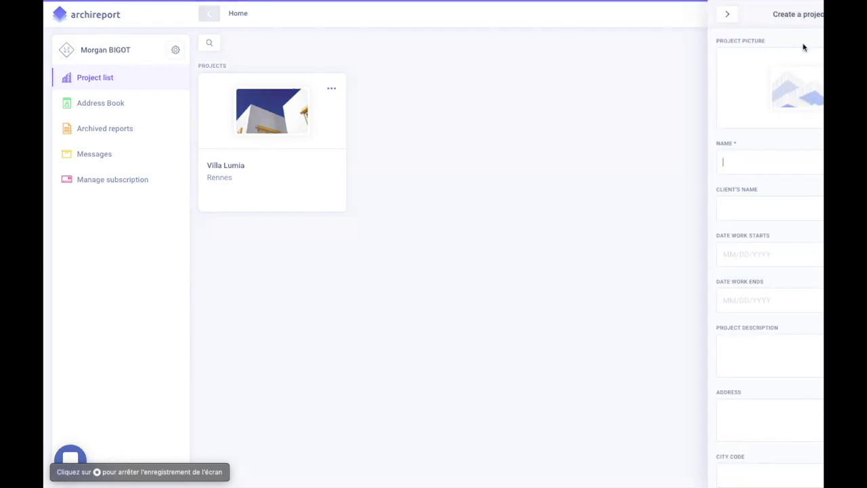
text(M)
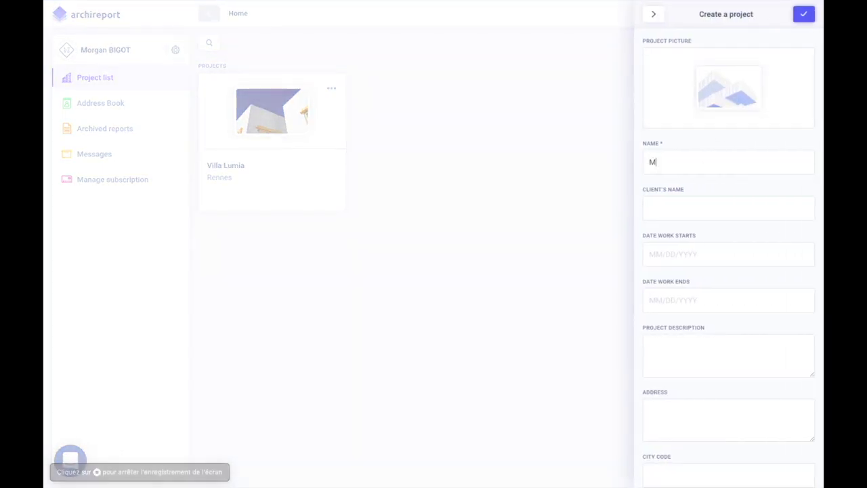
text(y new project)
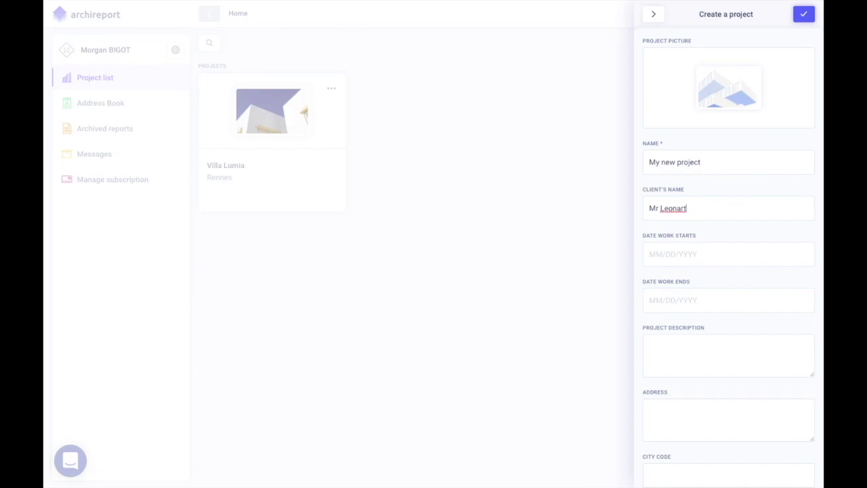
click(730, 261)
click(682, 354)
click(711, 354)
click(714, 300)
click(740, 313)
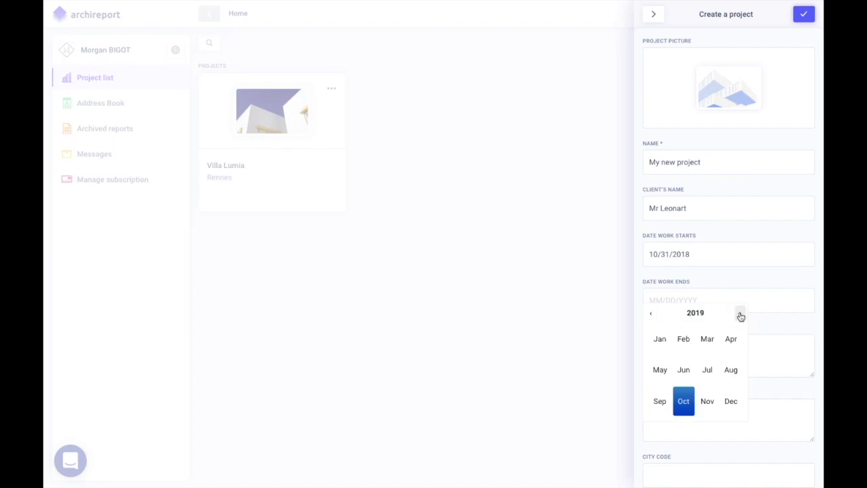
click(711, 346)
click(717, 370)
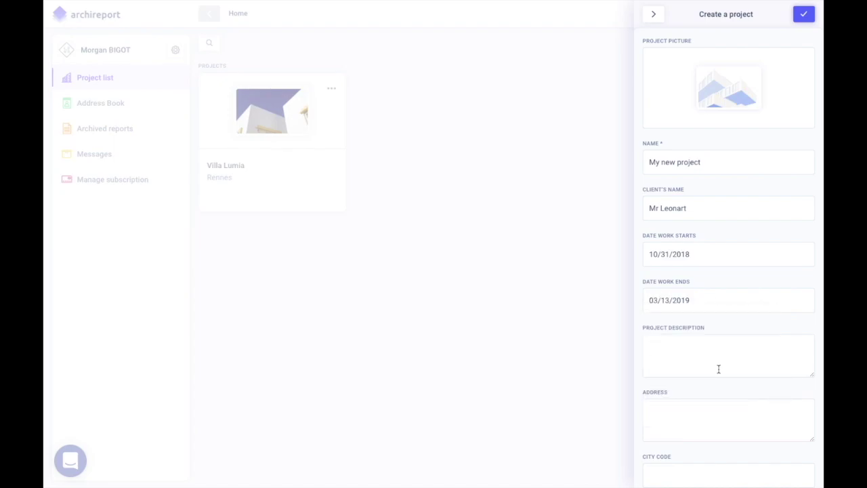
scroll(719, 368, down, 5)
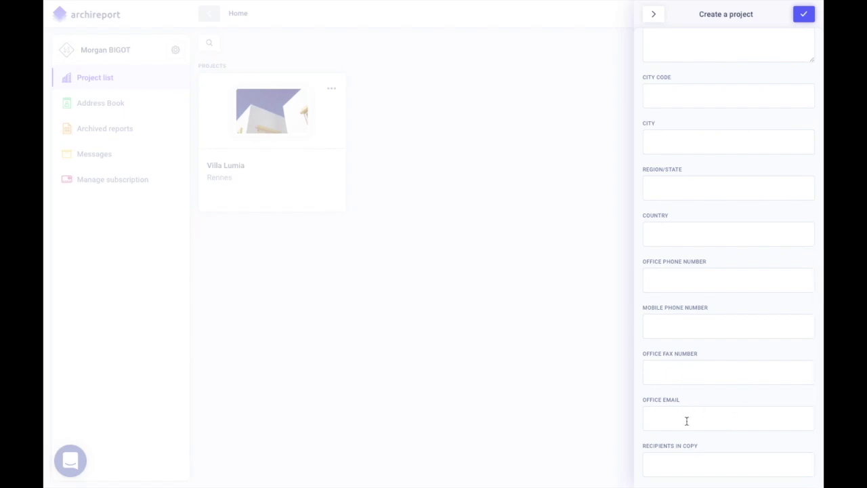
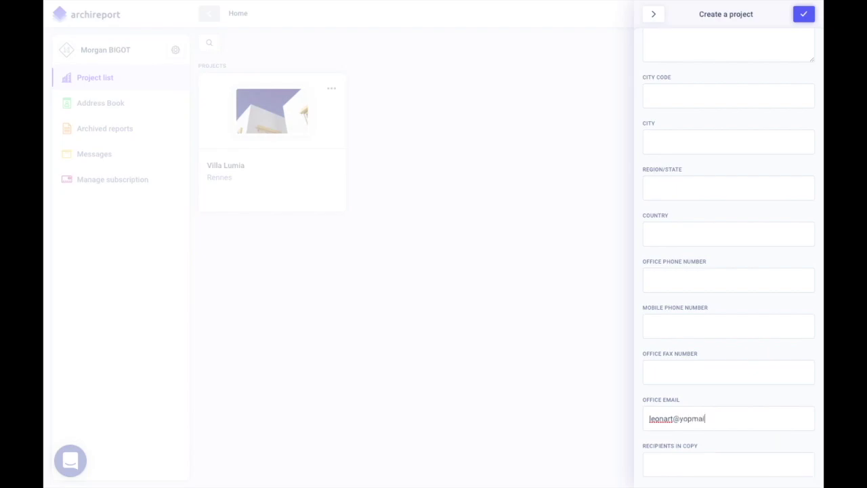
click(806, 16)
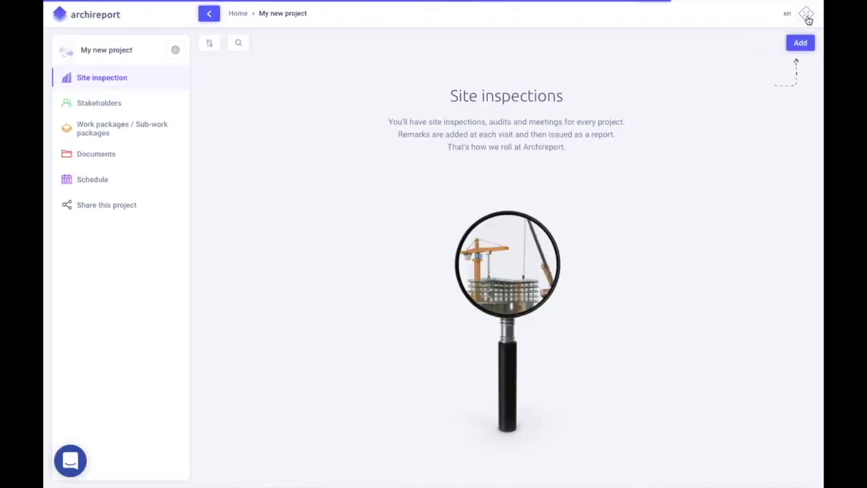
click(107, 105)
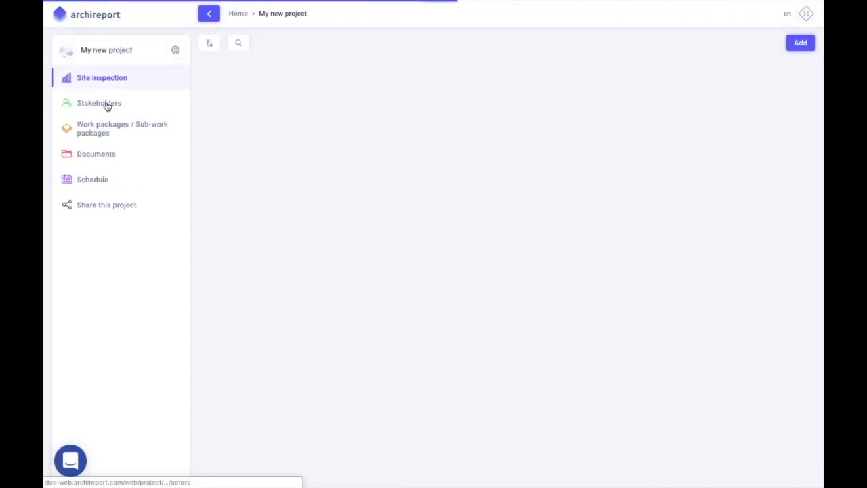
click(807, 46)
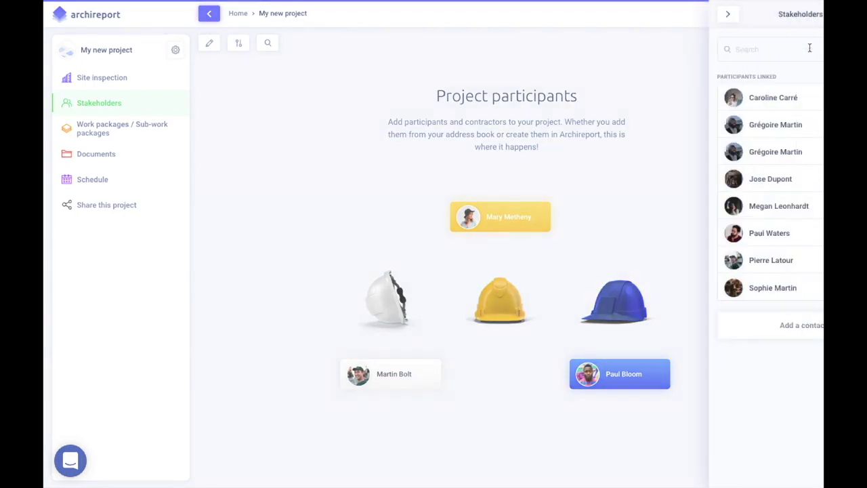
click(792, 102)
click(791, 124)
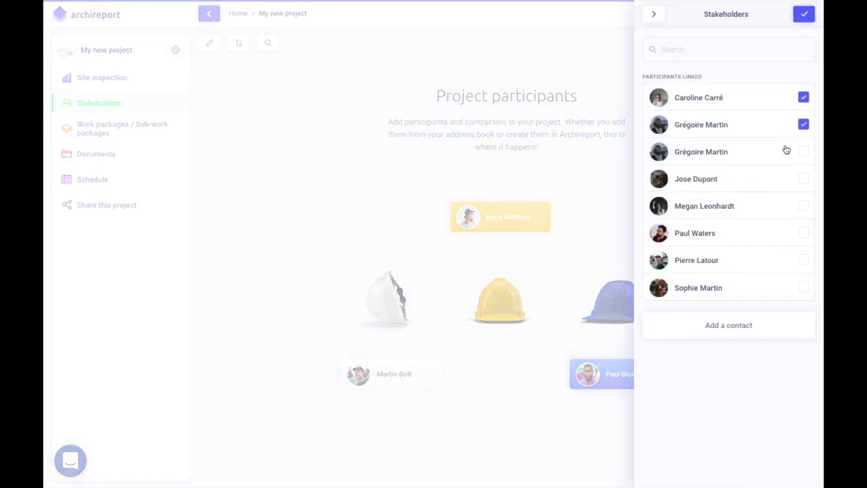
click(785, 153)
click(783, 180)
click(777, 212)
click(776, 238)
click(771, 291)
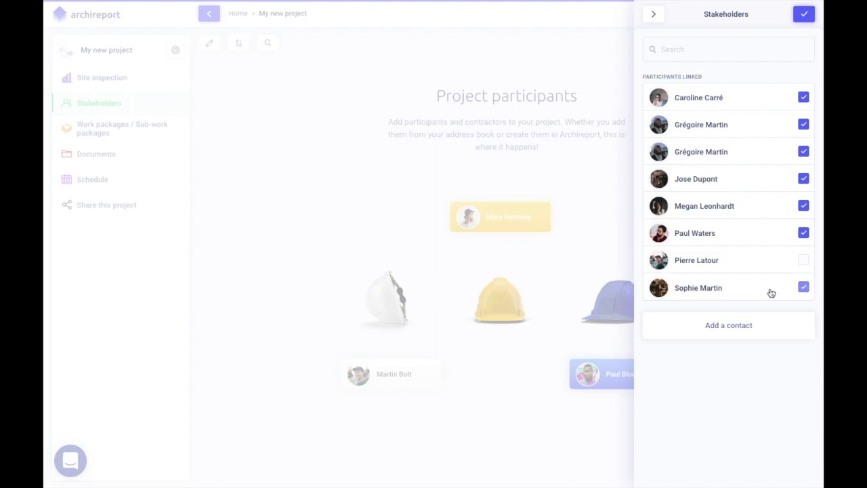
click(803, 15)
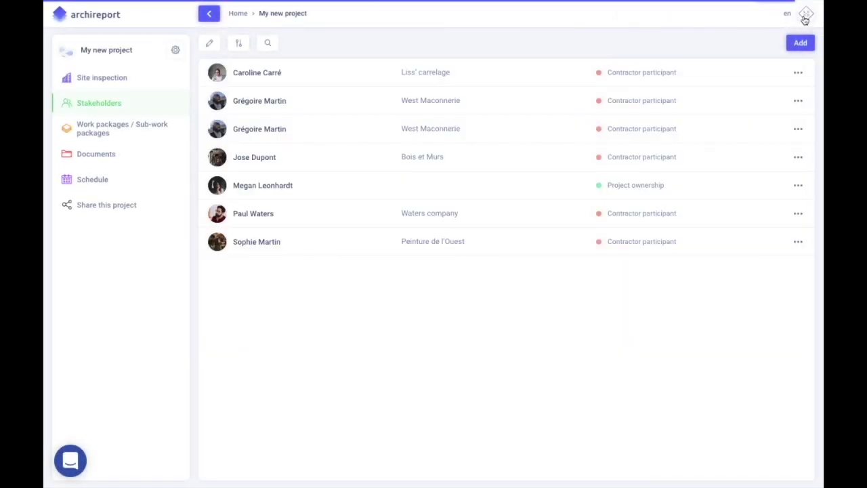
click(92, 130)
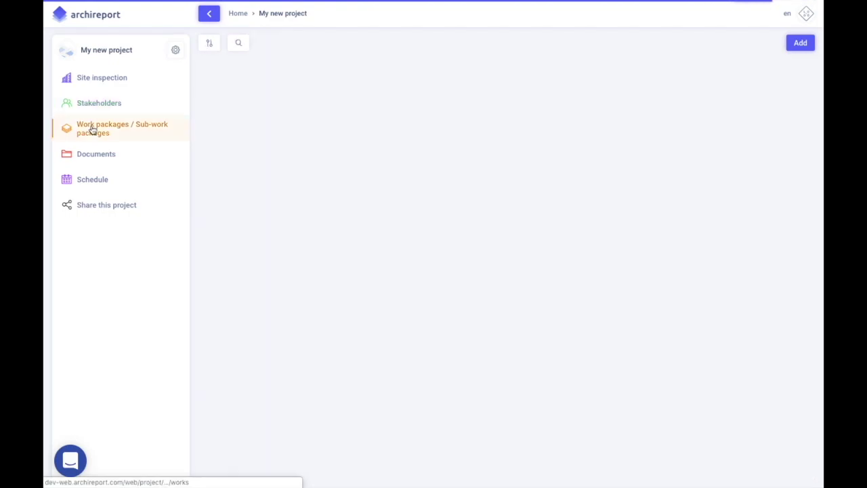
click(800, 43)
text(paintings)
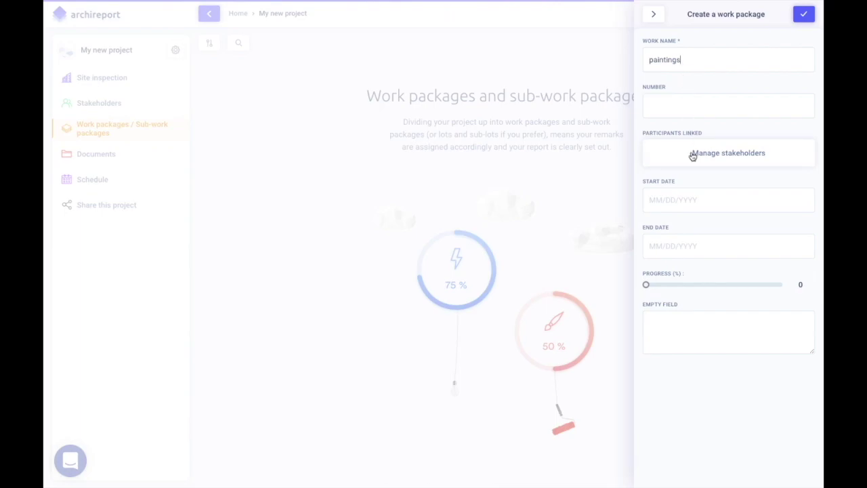
click(693, 156)
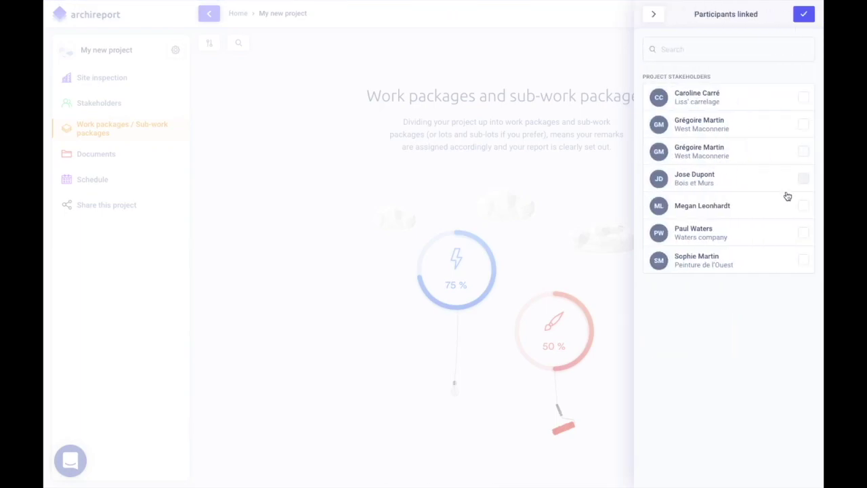
click(770, 263)
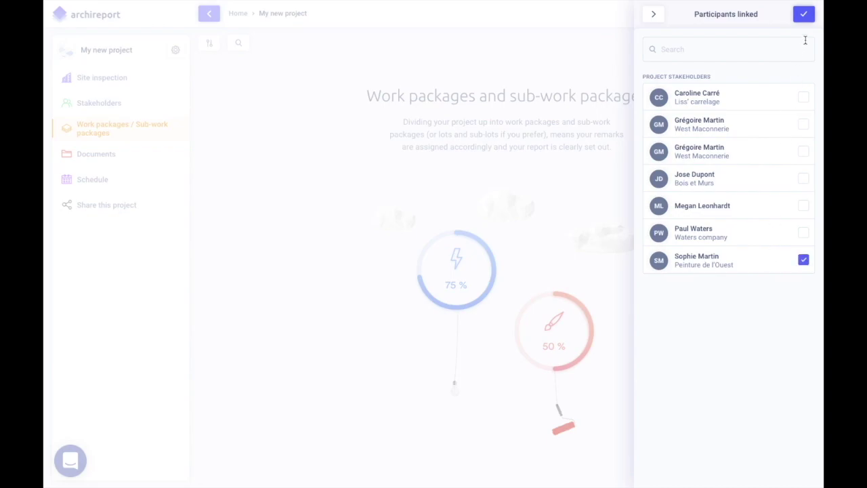
click(804, 16)
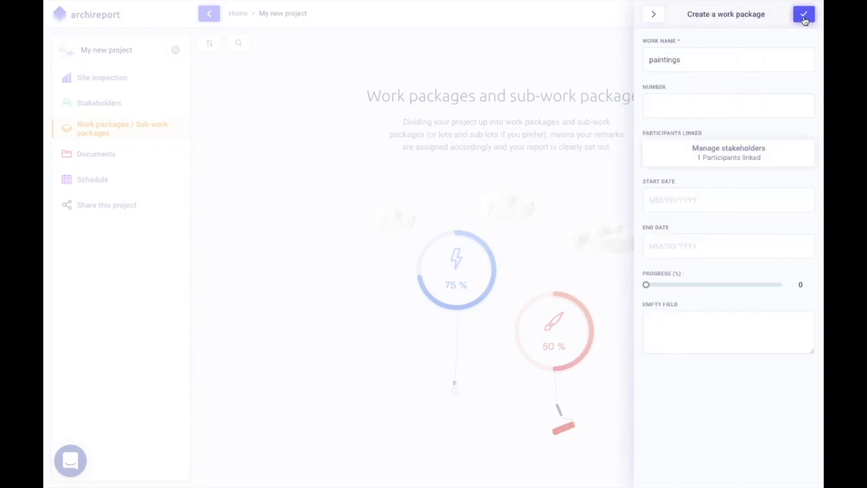
click(804, 19)
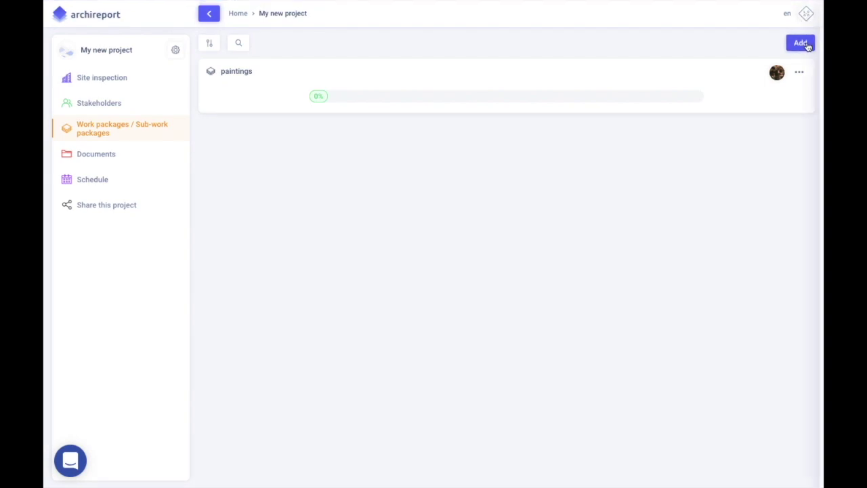
click(800, 43)
text(woo)
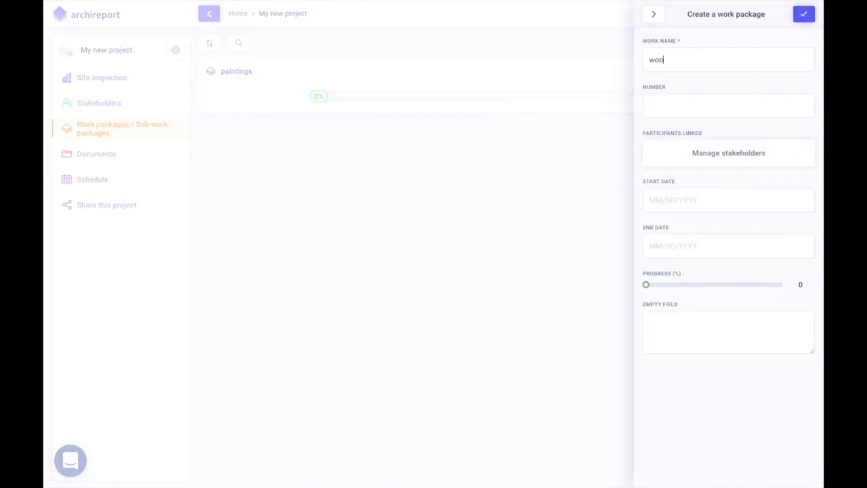
text(dwork)
click(706, 153)
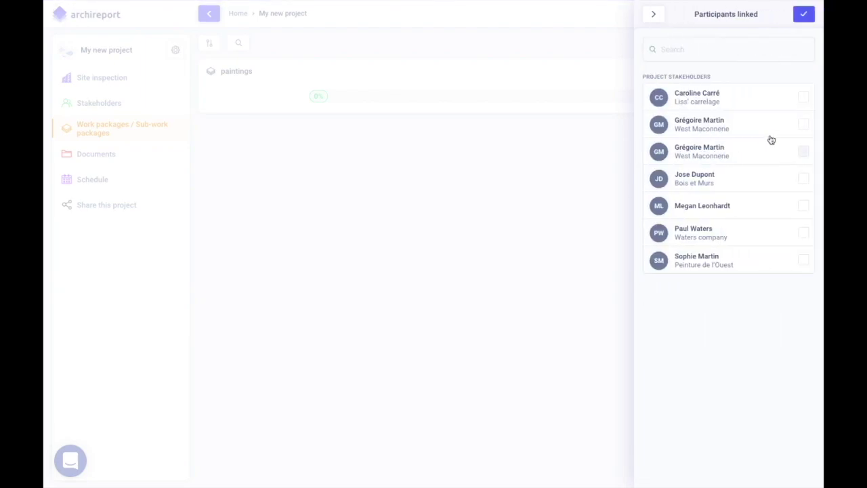
click(802, 178)
click(804, 15)
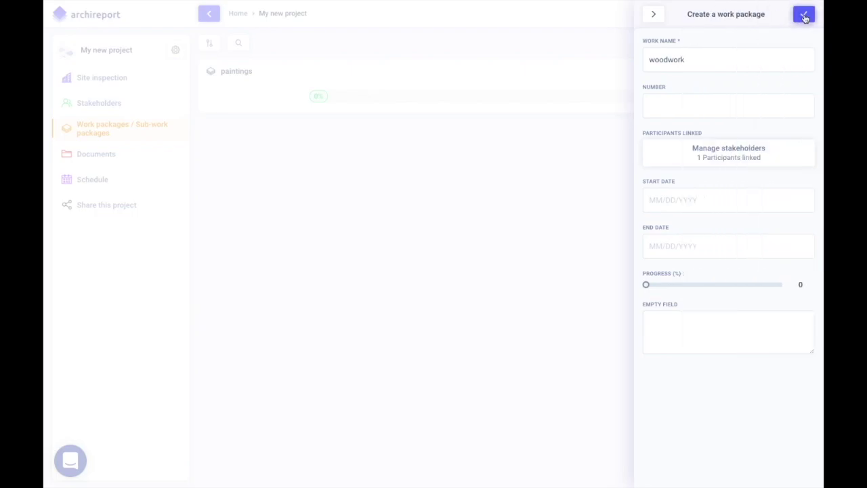
click(804, 15)
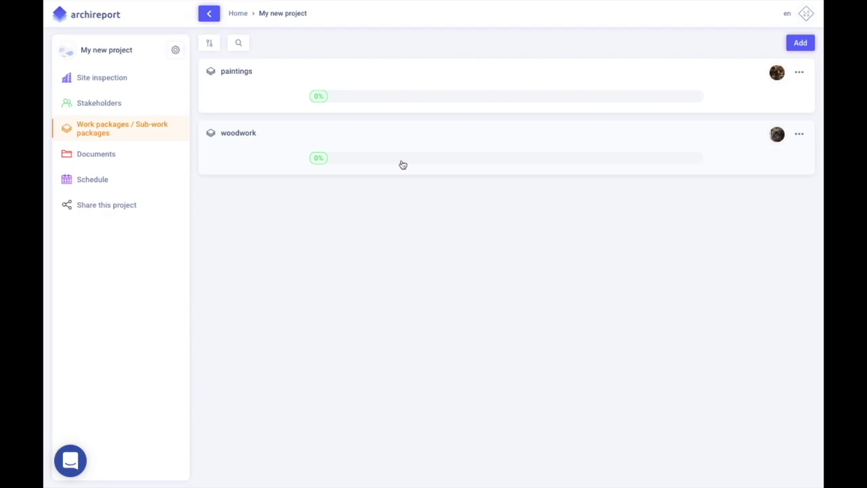
Step: Upload Plans.pdf from the desktop into the project's Plans document folder
click(148, 161)
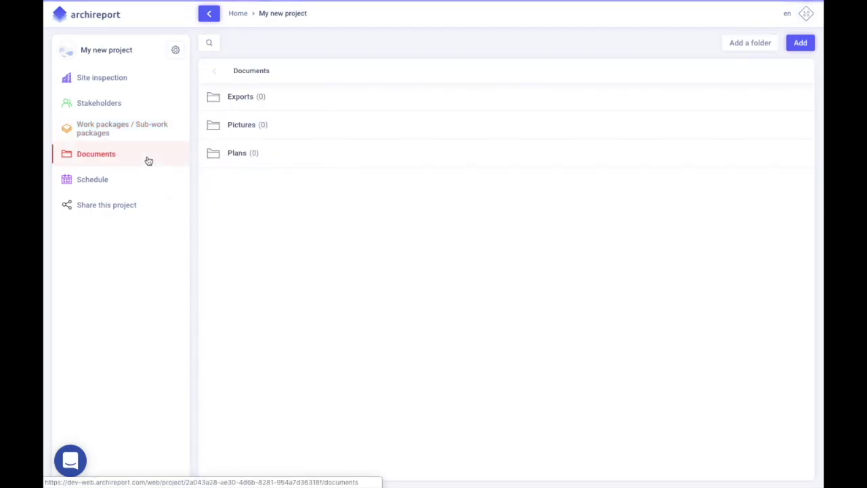
click(255, 158)
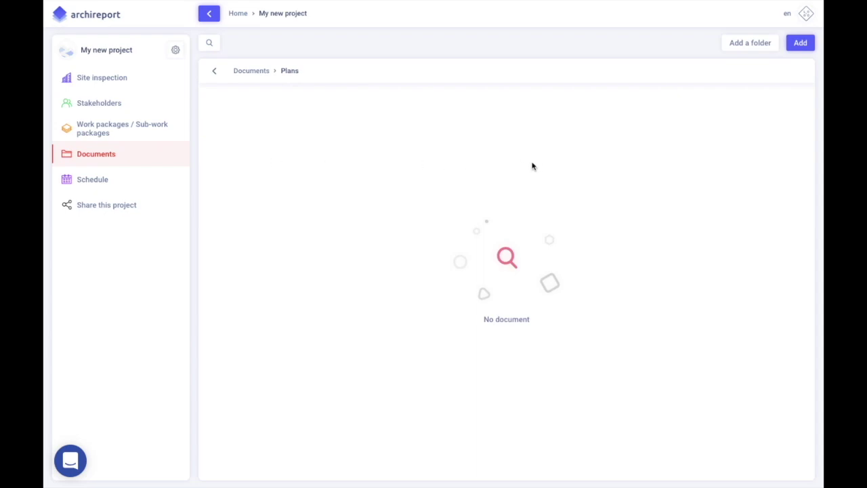
click(798, 46)
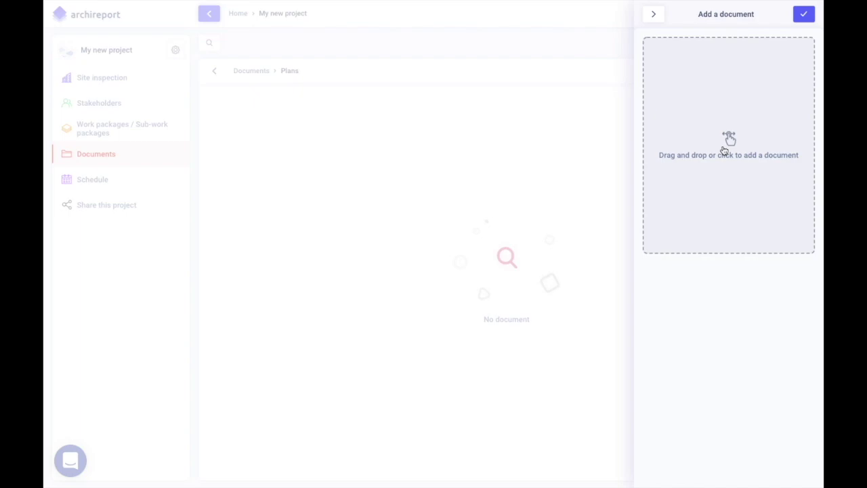
click(724, 151)
scroll(384, 235, down, 5)
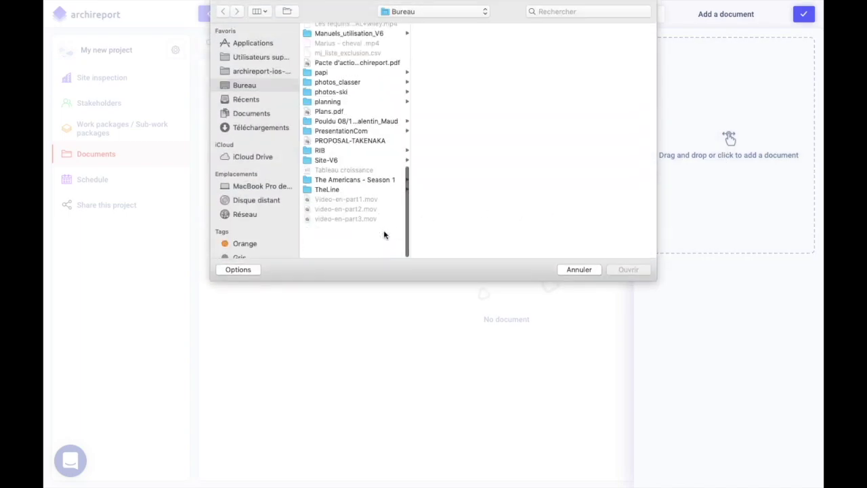
scroll(383, 235, up, 3)
click(328, 145)
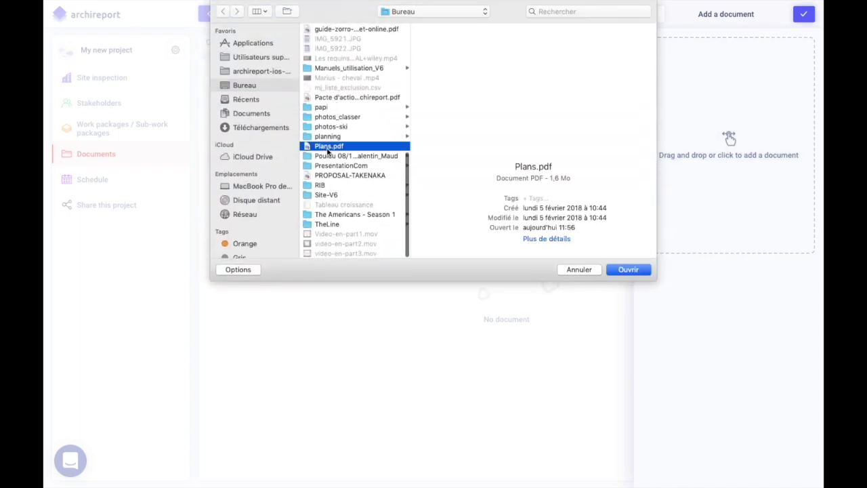
click(621, 271)
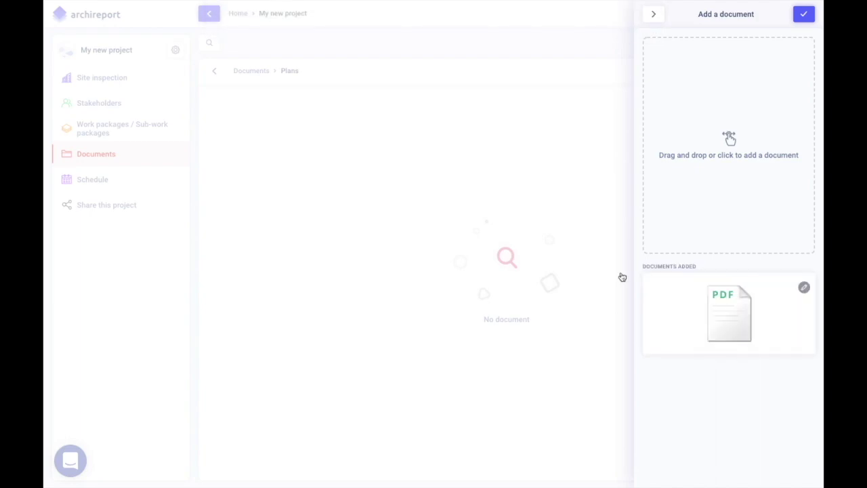
click(804, 14)
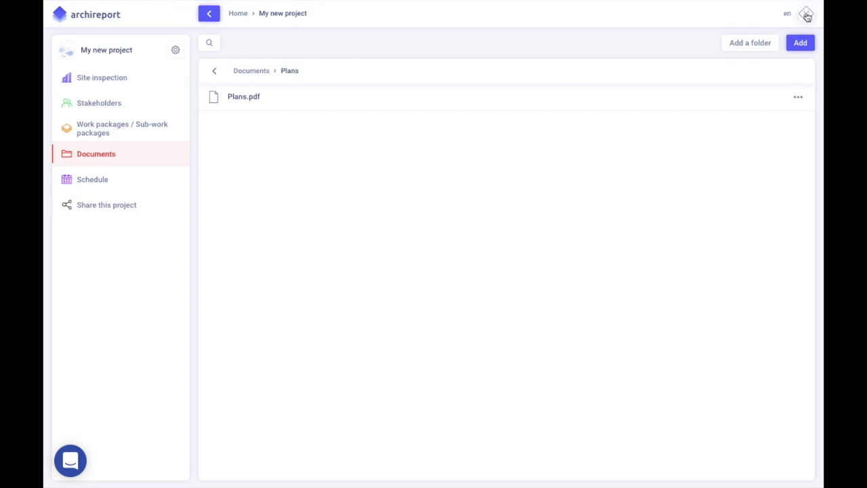
Step: Open the schedule Gantt, expand paintings and woodwork, and toggle full-screen on and off
click(129, 185)
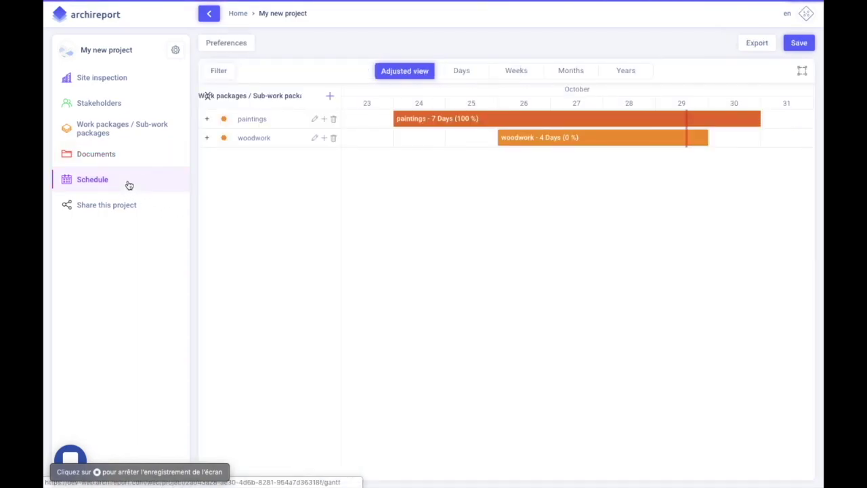
click(206, 120)
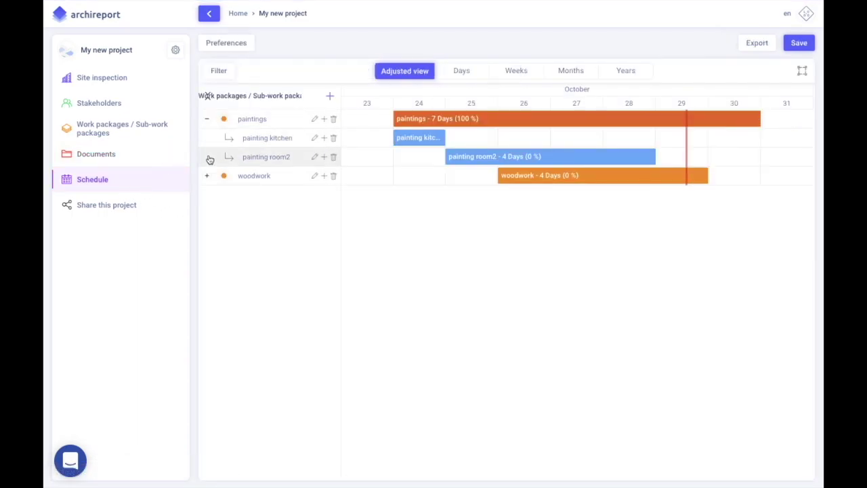
click(208, 176)
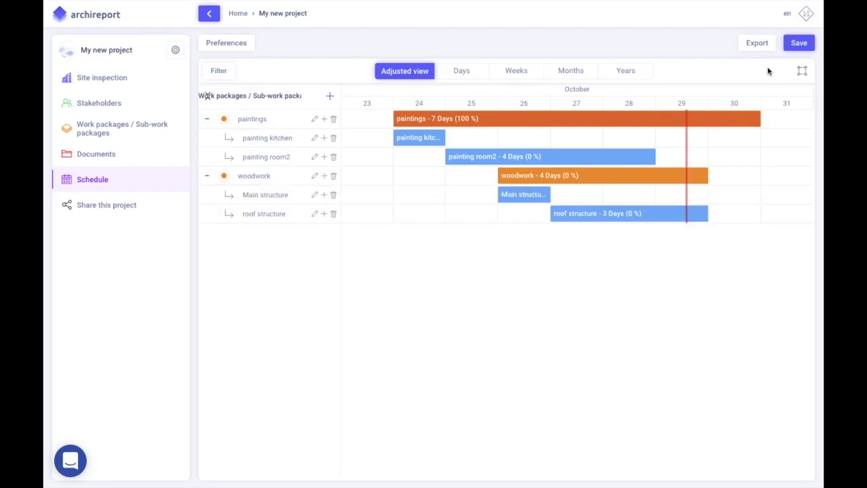
click(802, 71)
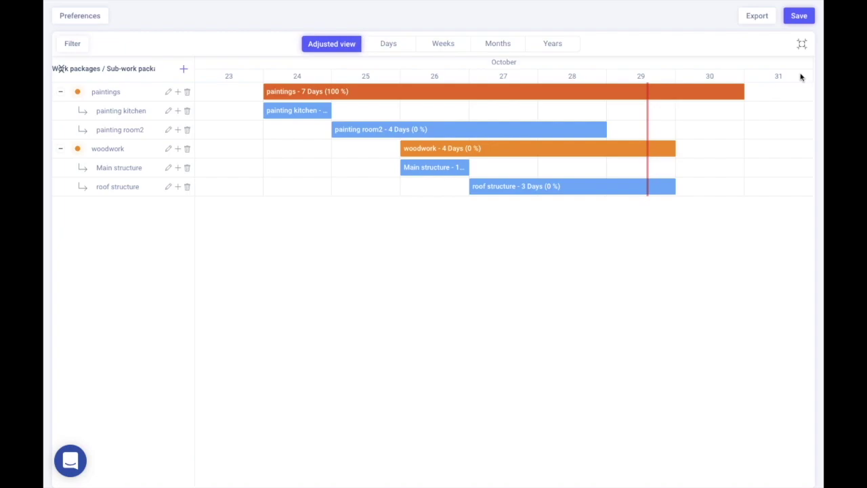
click(802, 44)
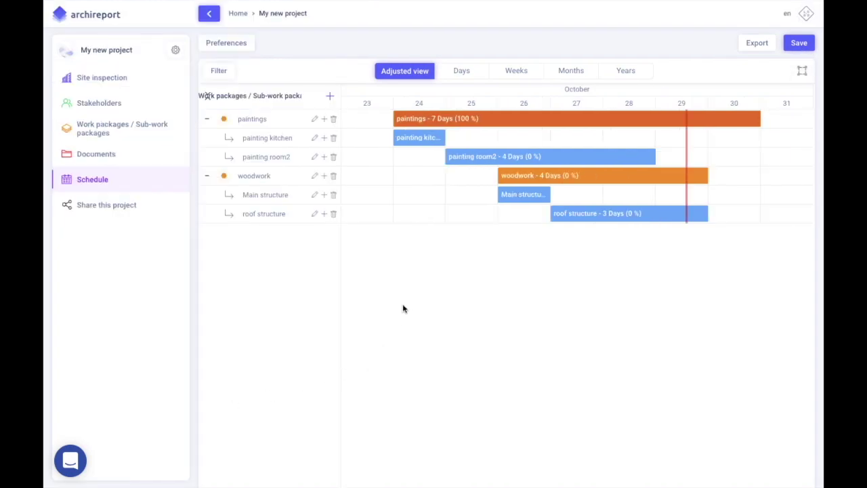
Step: Make painting room2 follow painting kitchen with a two-day lag; shift painting kitchen a day later
drag(447, 140, 442, 161)
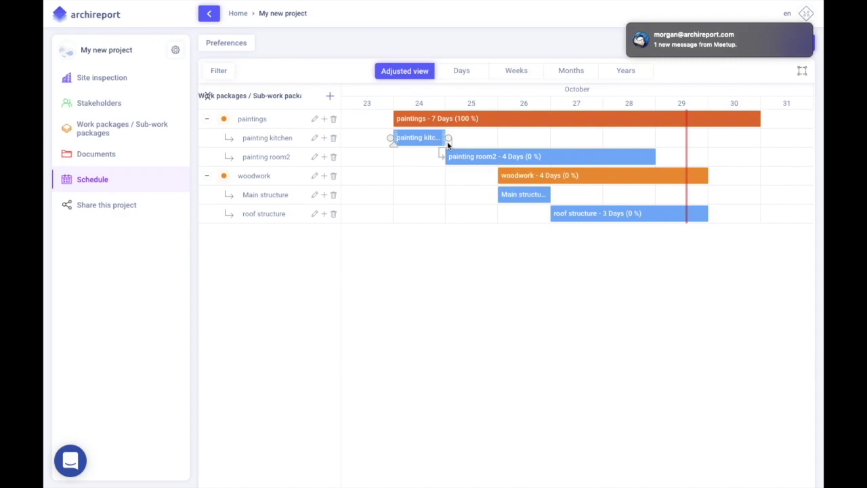
click(444, 151)
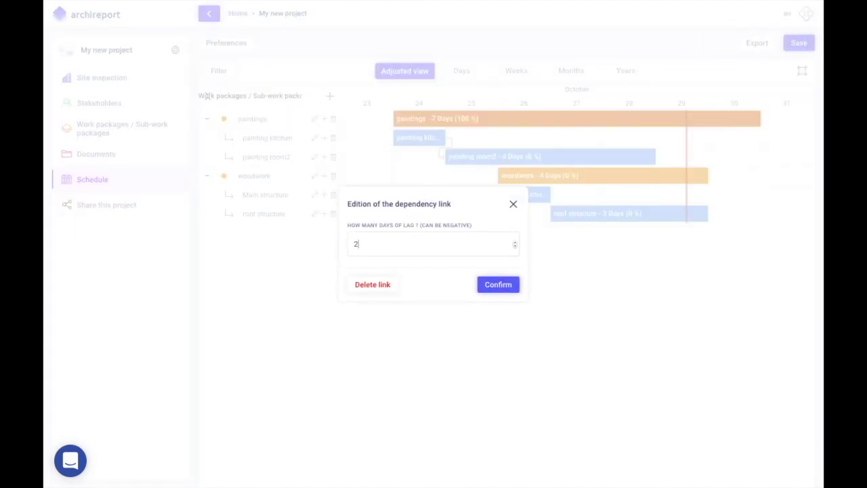
click(508, 288)
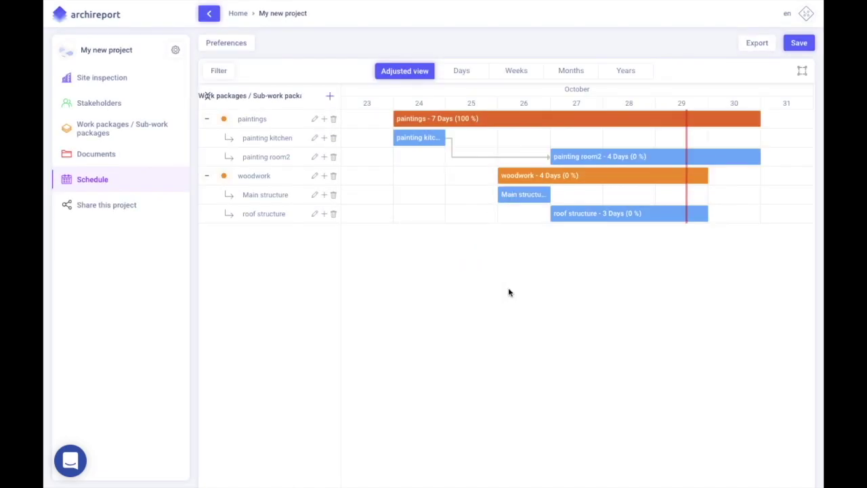
drag(421, 141, 468, 138)
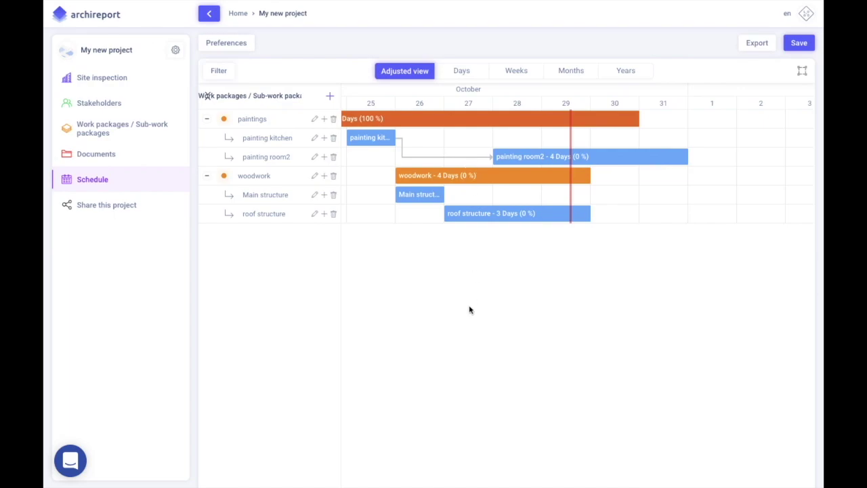
Step: Chain roof structure after Main structure, keep Main structure on the 26th, and save
mouse_move(420, 194)
drag(449, 197, 440, 215)
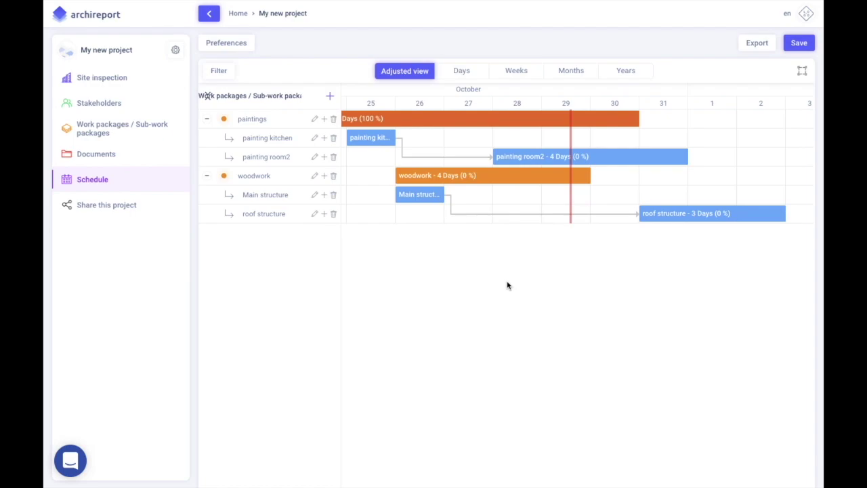
drag(417, 195, 466, 198)
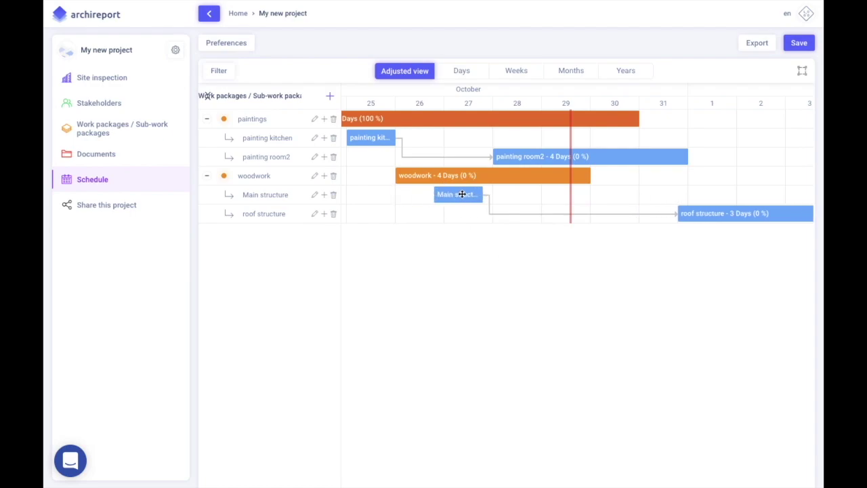
drag(466, 197, 416, 195)
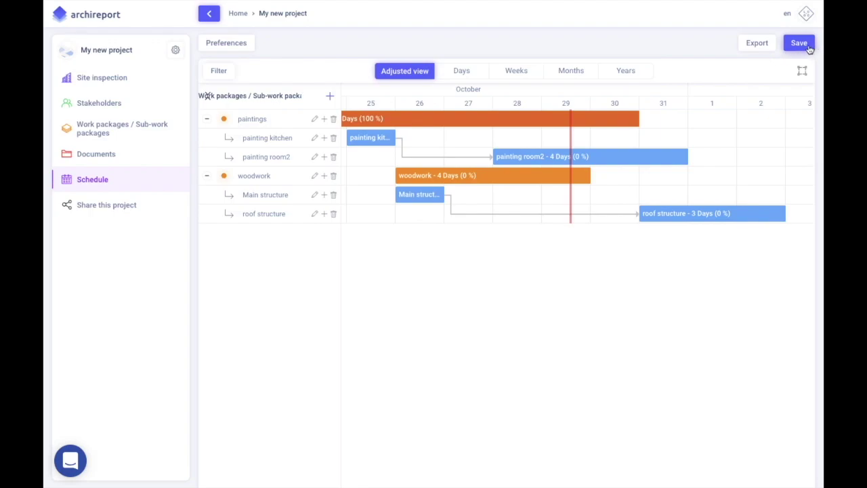
click(810, 49)
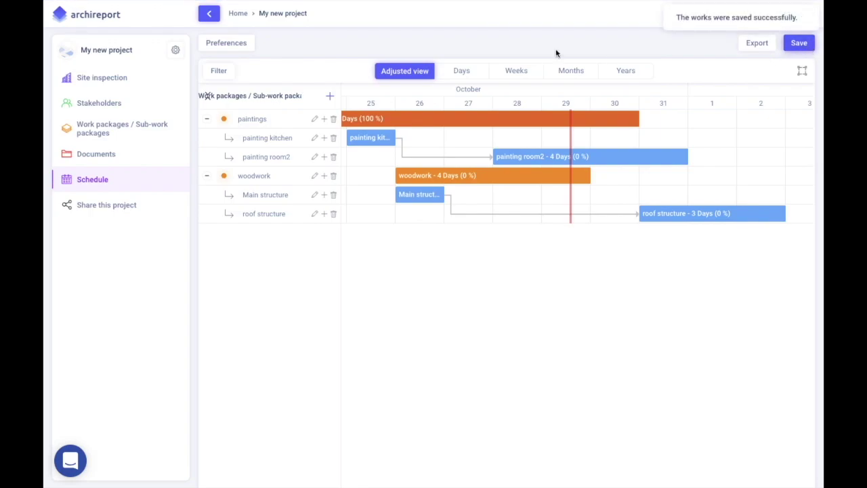
click(123, 81)
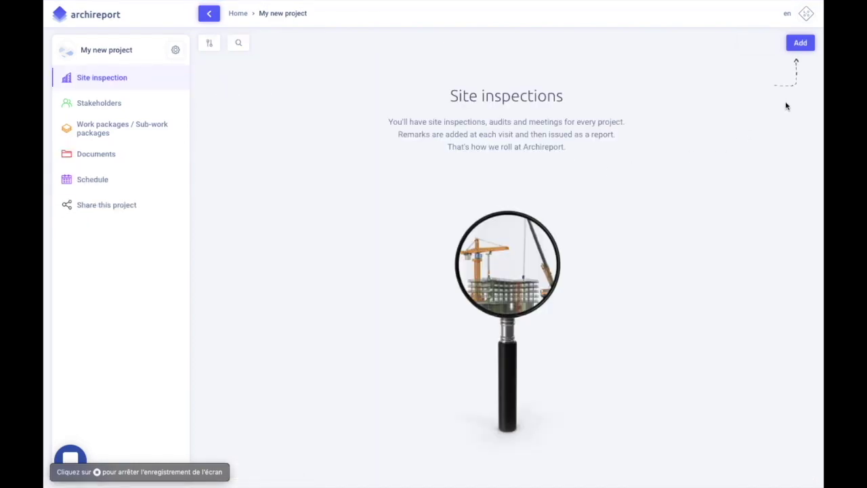
Step: Add Site inspection 1 with the next meeting on November 6, 2018 at 1:00 PM
click(799, 44)
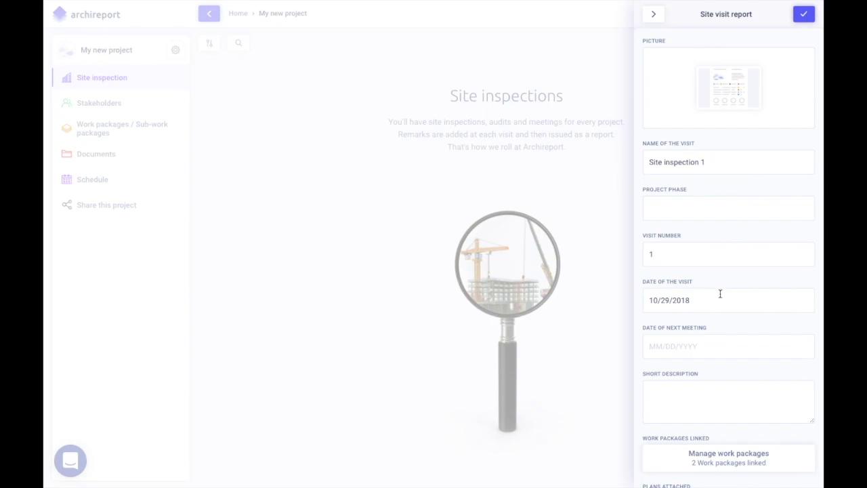
click(728, 344)
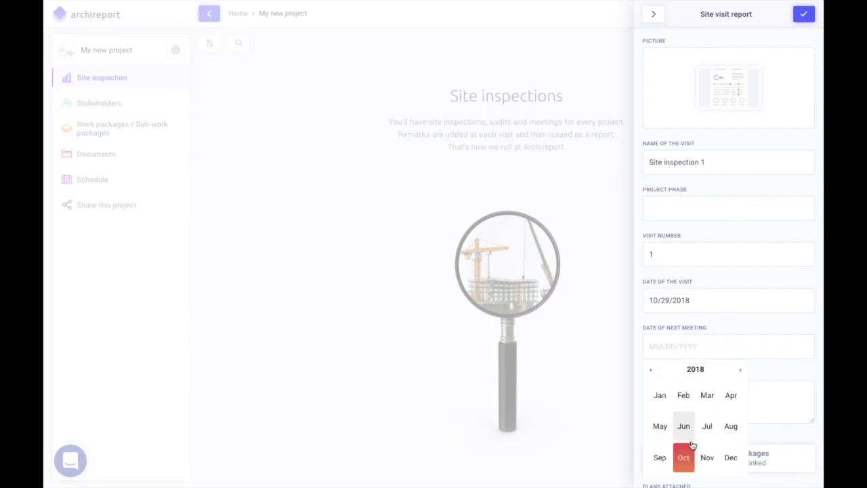
click(707, 461)
click(695, 415)
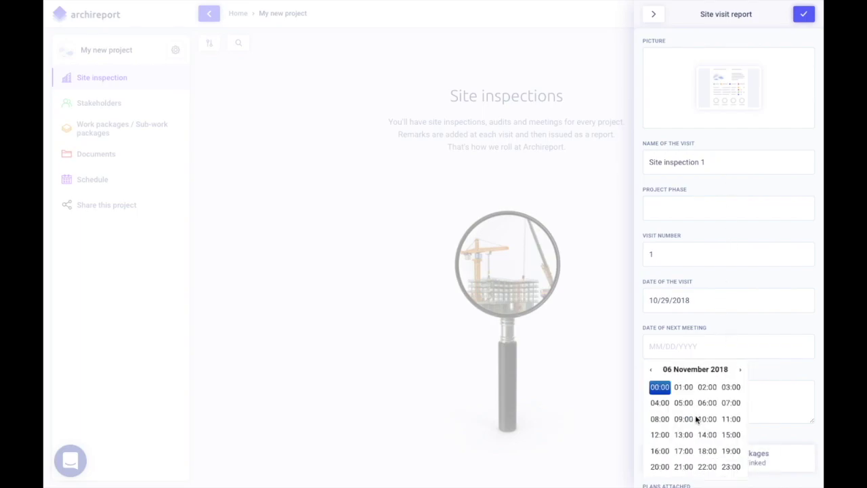
click(684, 437)
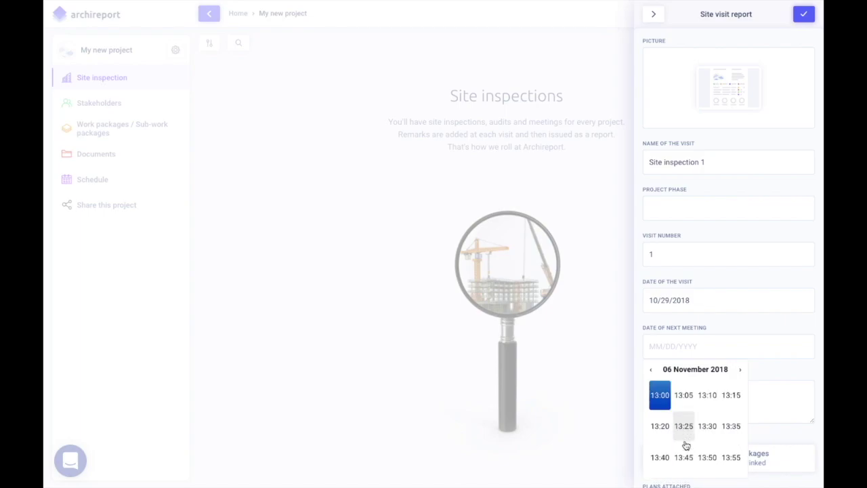
click(661, 398)
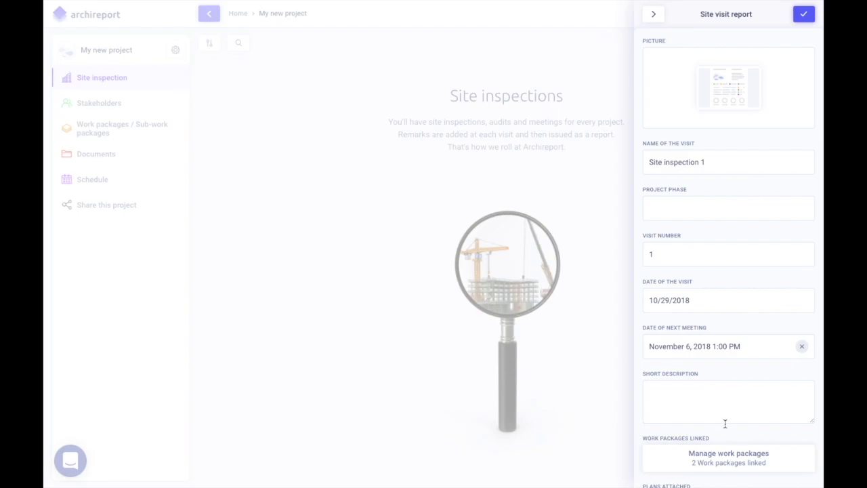
drag(742, 437, 734, 311)
scroll(733, 311, down, 1)
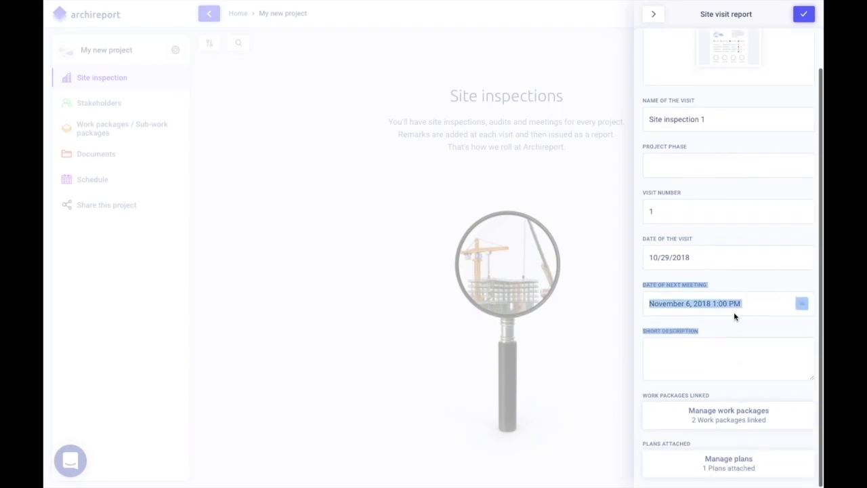
click(804, 15)
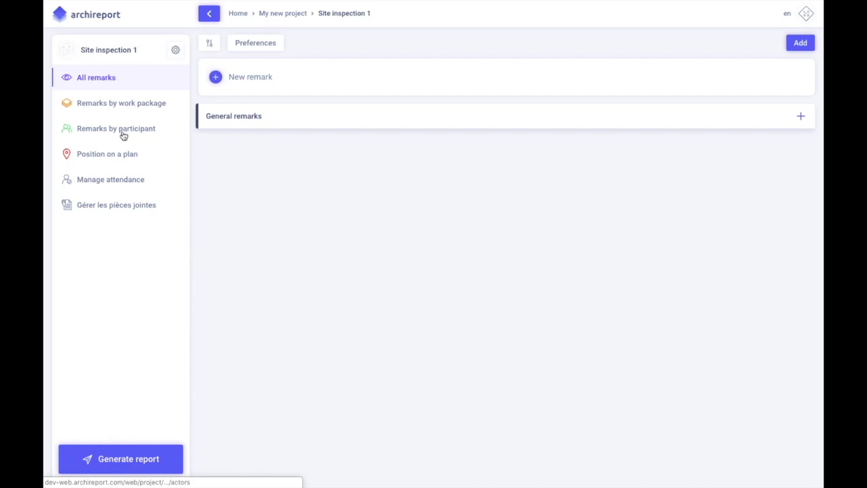
Step: Record attendance for all seven participants: presence, absences and next-meeting invitations for the third, fourth, sixth and last participants
click(117, 184)
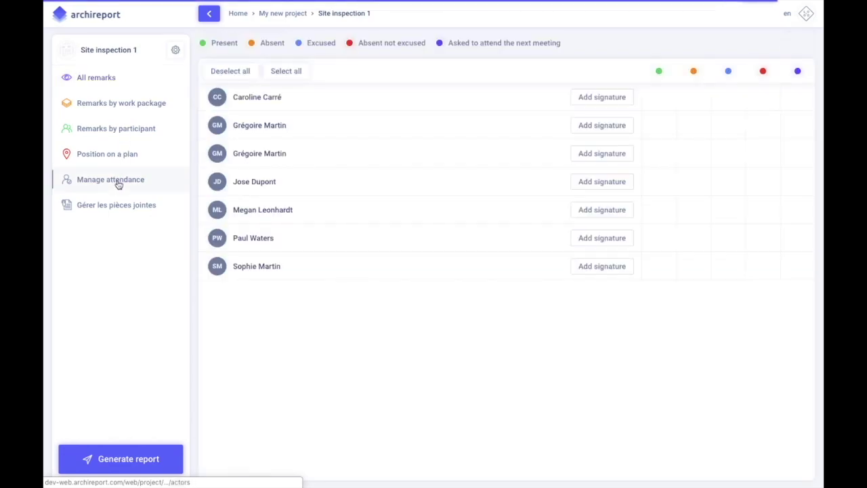
click(658, 107)
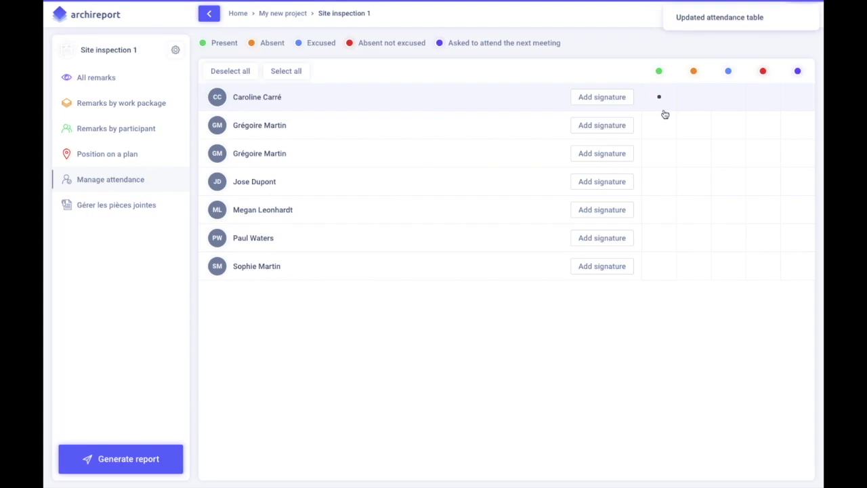
click(694, 127)
click(695, 161)
click(659, 181)
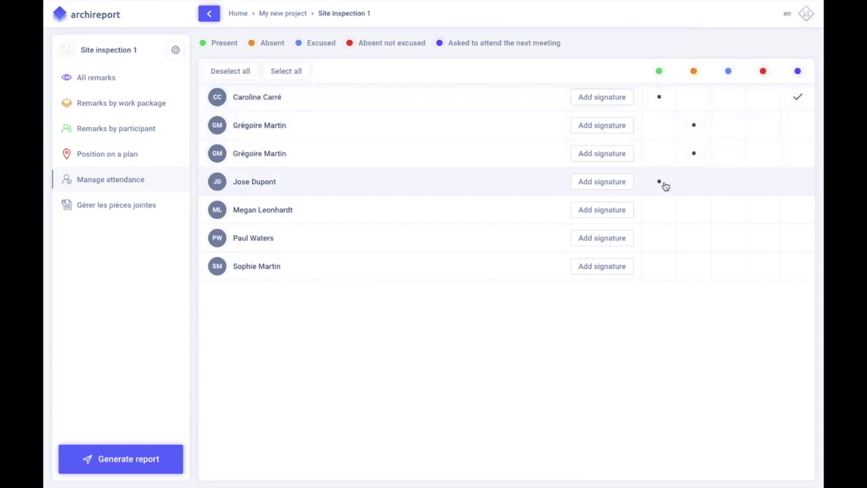
click(659, 210)
click(800, 160)
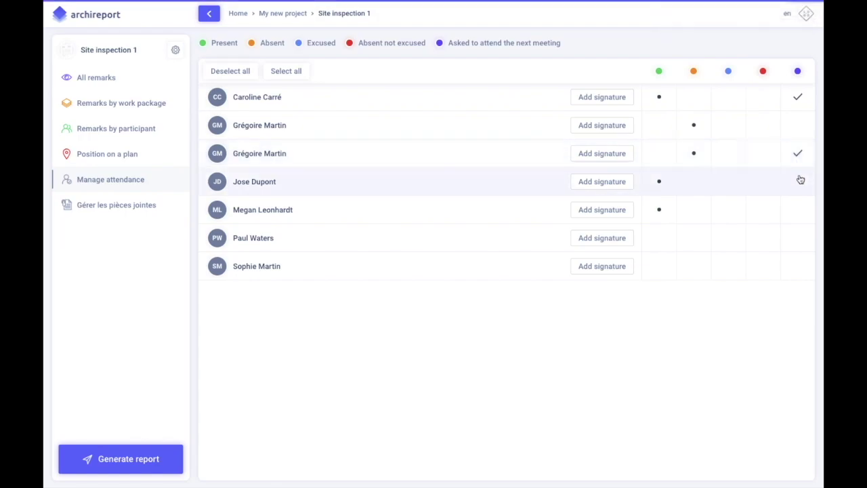
click(799, 180)
click(659, 238)
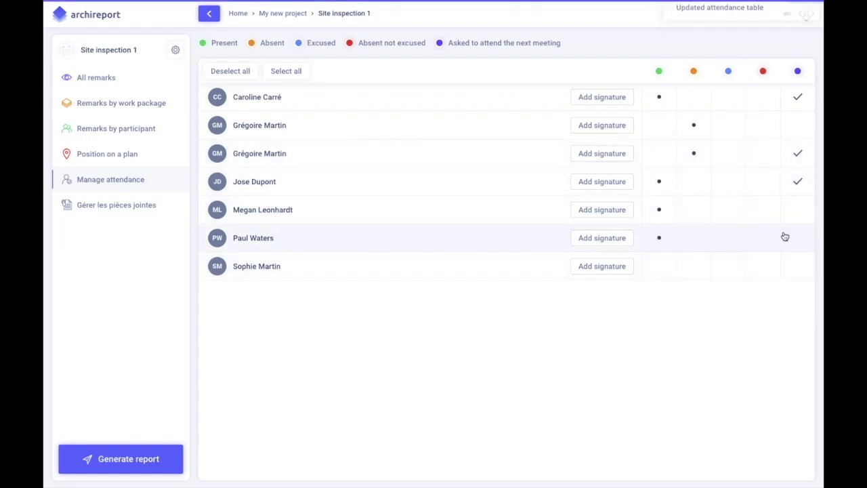
click(797, 238)
click(763, 268)
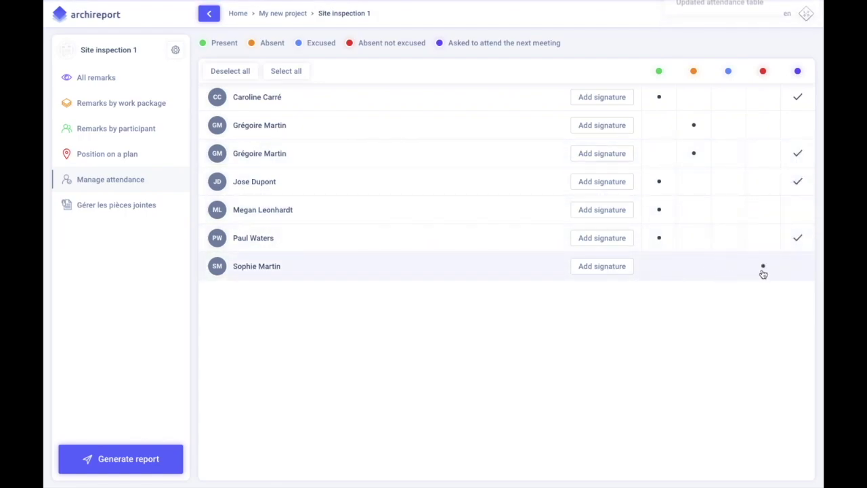
click(803, 277)
Step: Add drawn signatures for the sixth and second participants
click(608, 239)
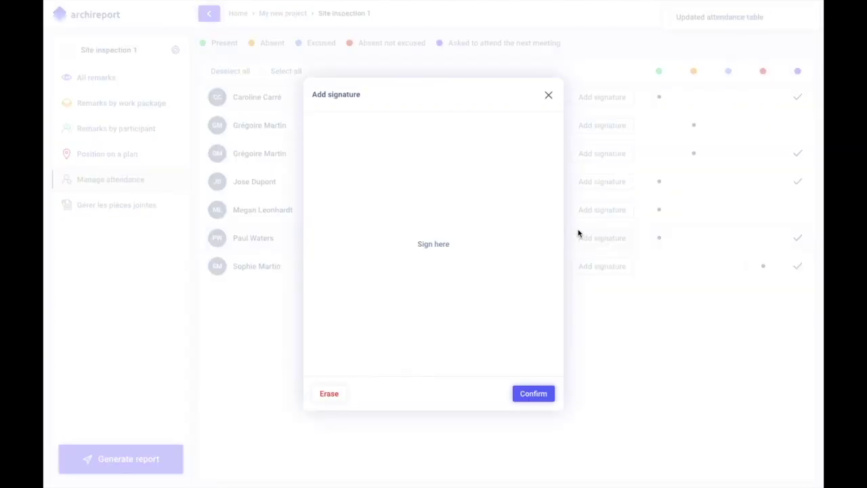
mouse_move(368, 193)
mouse_down()
mouse_move(389, 168)
mouse_move(470, 239)
mouse_move(517, 244)
mouse_up()
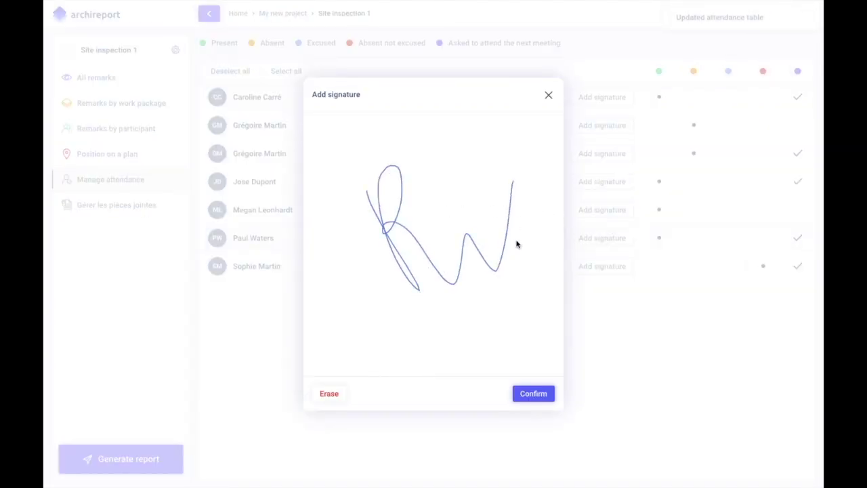
click(543, 393)
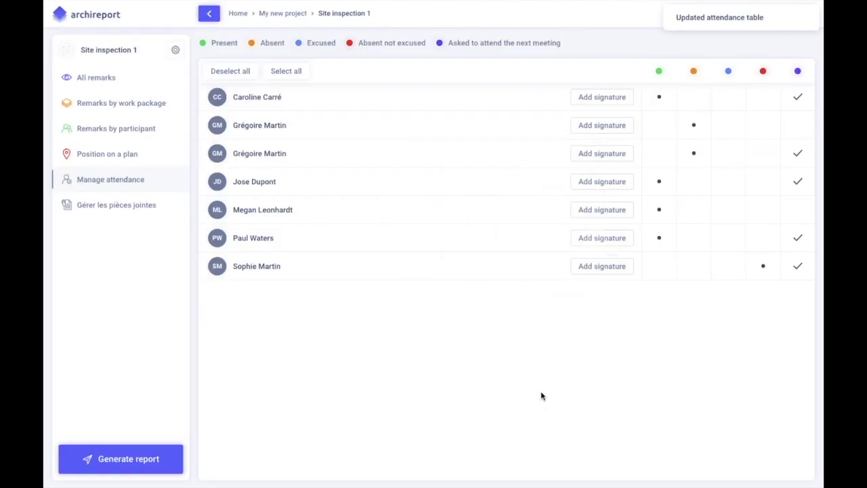
click(602, 126)
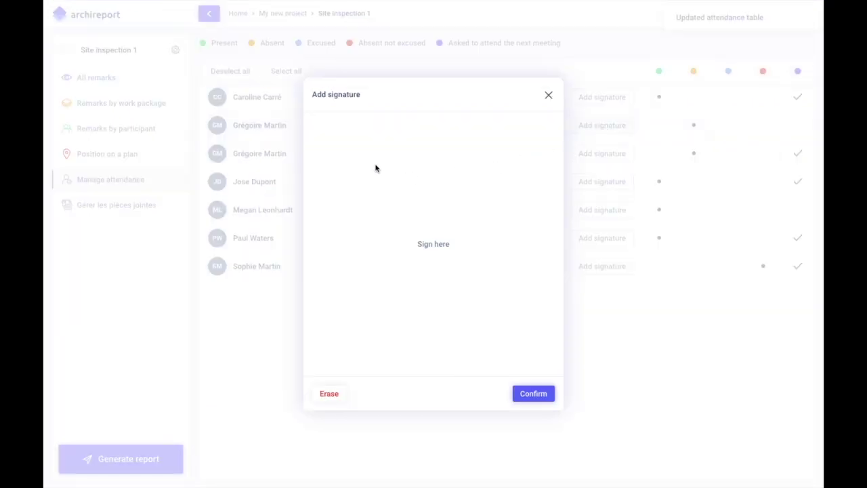
mouse_move(370, 160)
mouse_down()
mouse_move(355, 163)
mouse_move(376, 273)
mouse_move(486, 197)
mouse_move(533, 138)
mouse_up()
click(534, 393)
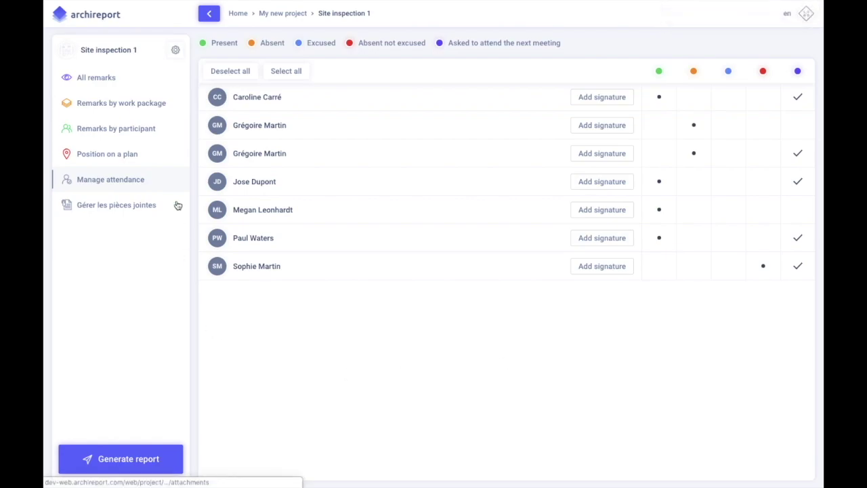
Step: Browse remarks by all, work package, participant and plan position, then return to the inspection list
click(108, 80)
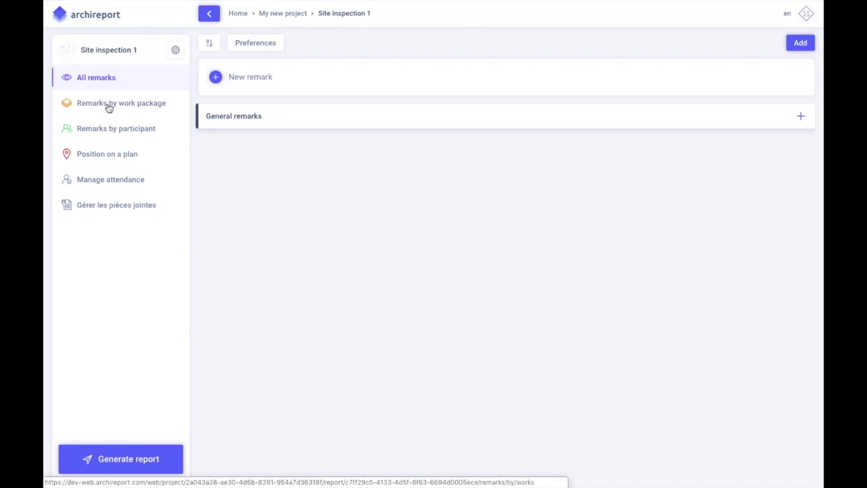
click(108, 107)
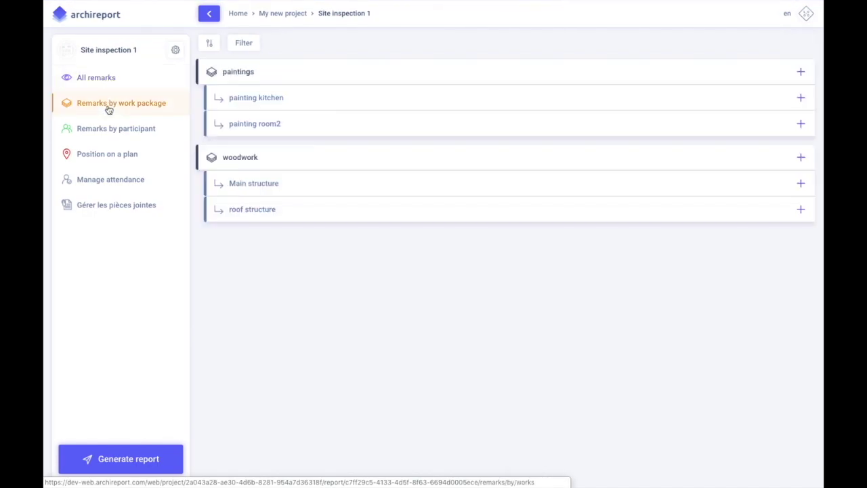
click(112, 129)
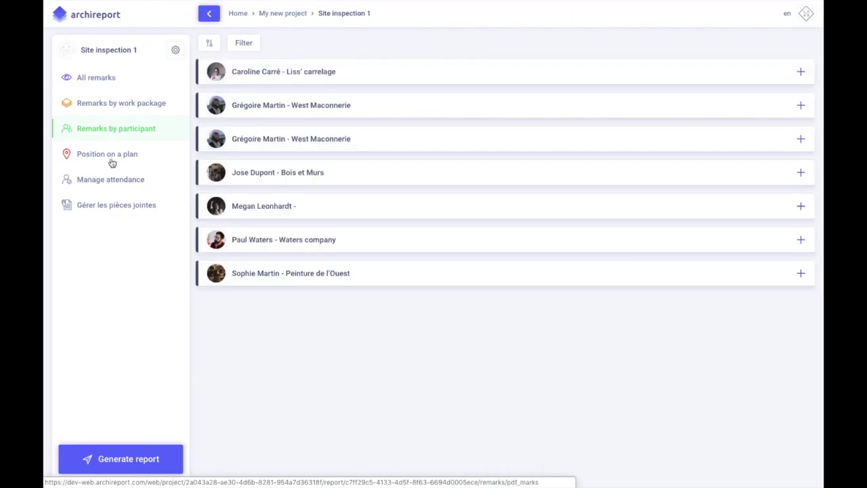
click(112, 163)
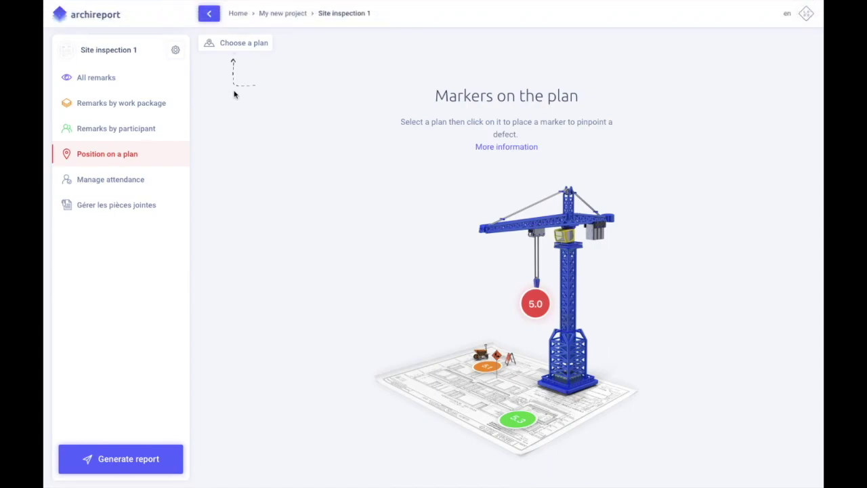
click(209, 15)
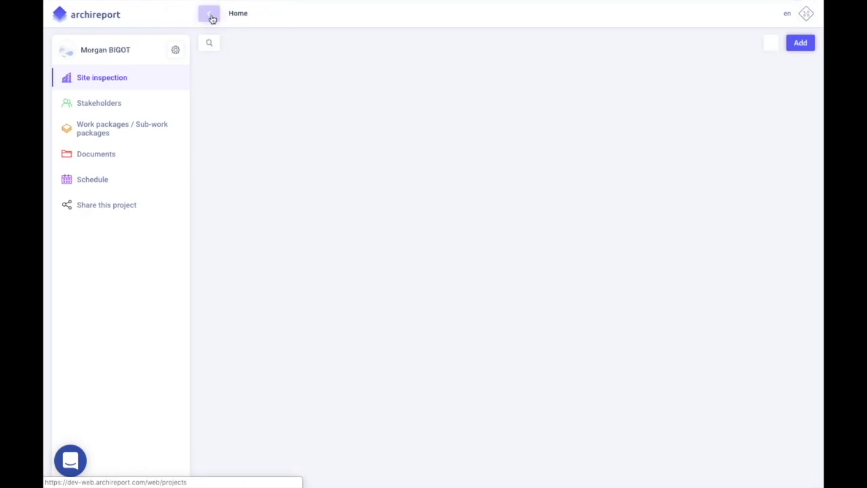
Step: Go back to the project list showing Villa Lumia and My new project
click(210, 15)
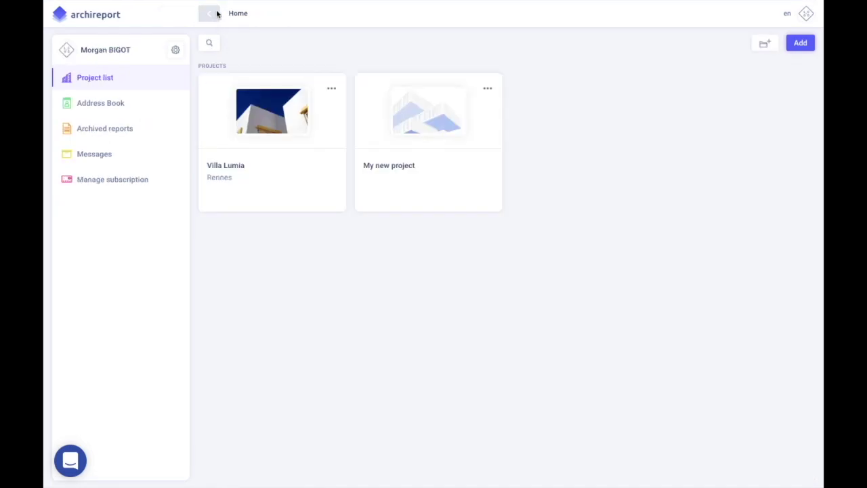